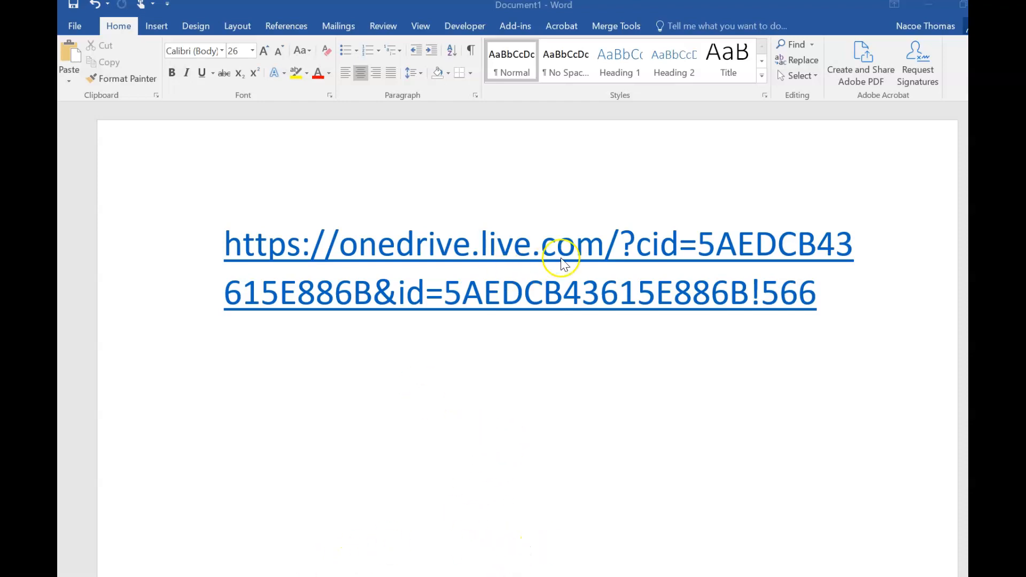
Download the MERGE TOOLS ADD-IN zip from the shared OneDrive Merge Tools folder in the browser and open it, blocking multiple downloads
{"action": "left_click", "coordinate": [930, 10]}
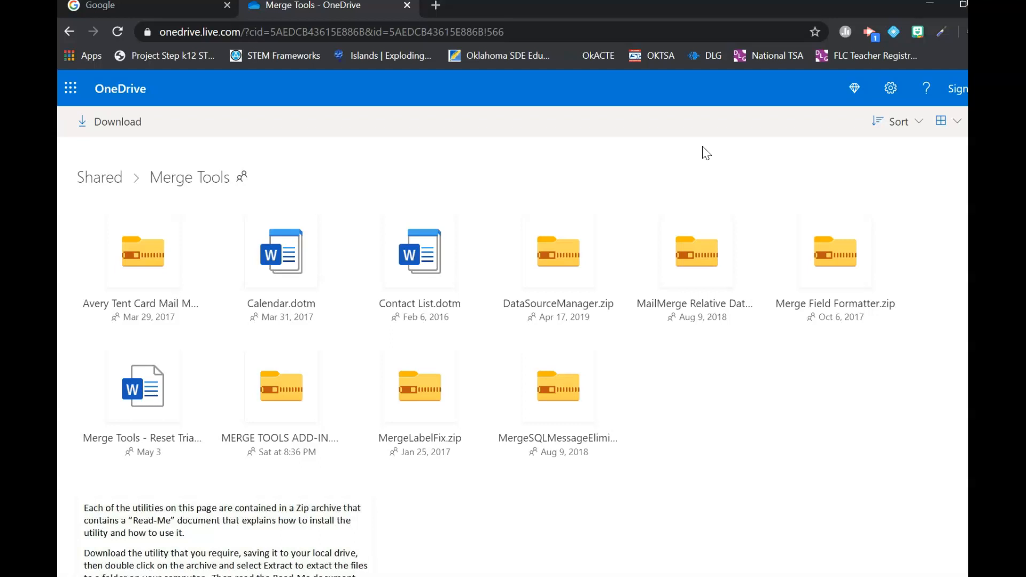
{"action": "left_click", "coordinate": [314, 406]}
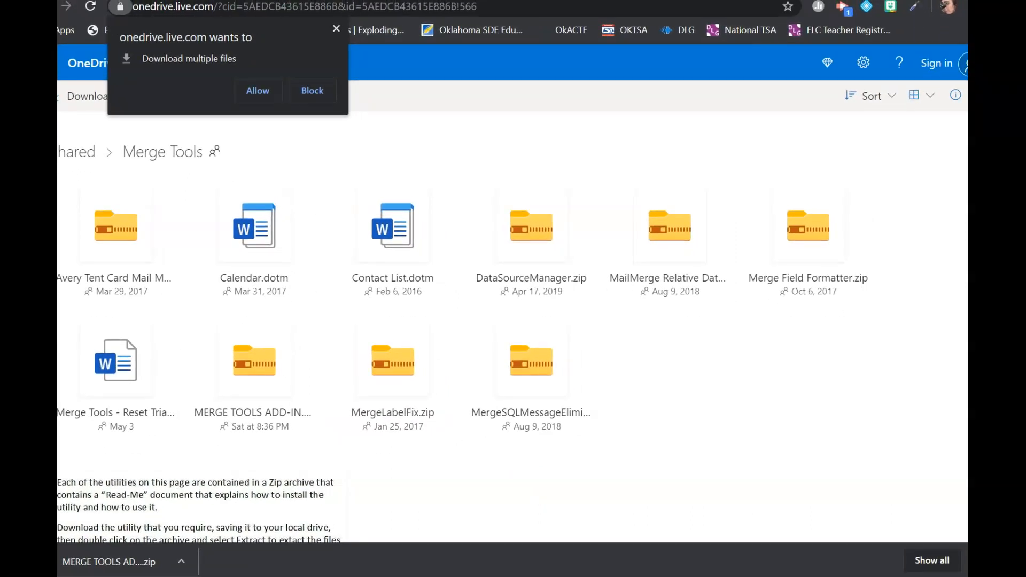
{"action": "left_click", "coordinate": [127, 564]}
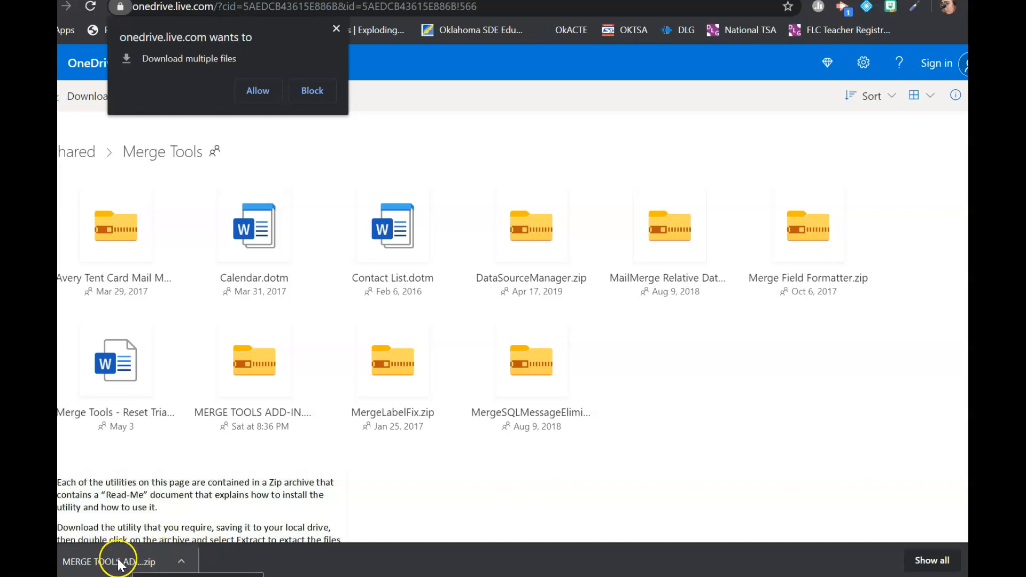
{"action": "left_click", "coordinate": [178, 559]}
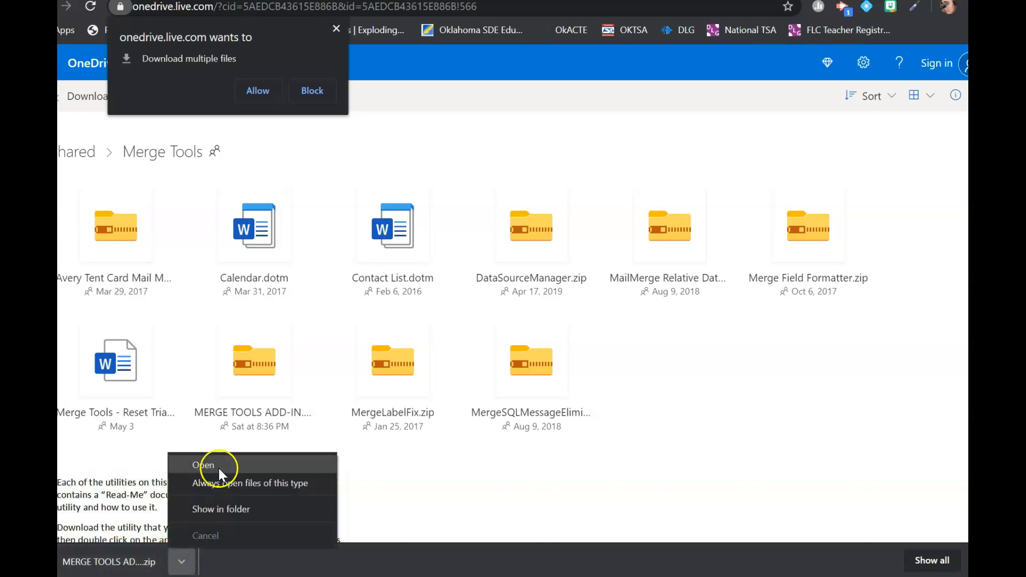
{"action": "left_click", "coordinate": [224, 465]}
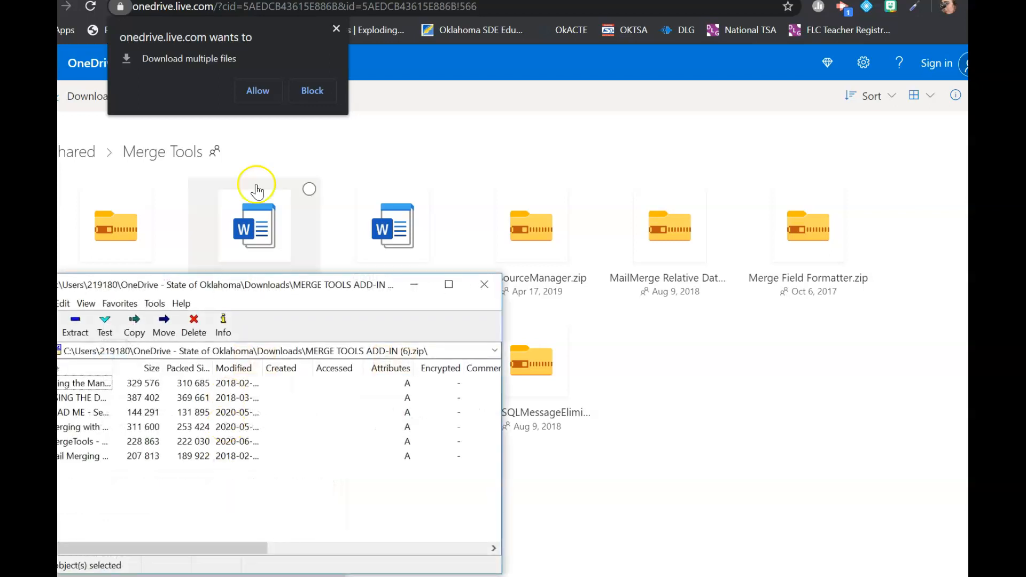
{"action": "left_click", "coordinate": [310, 97]}
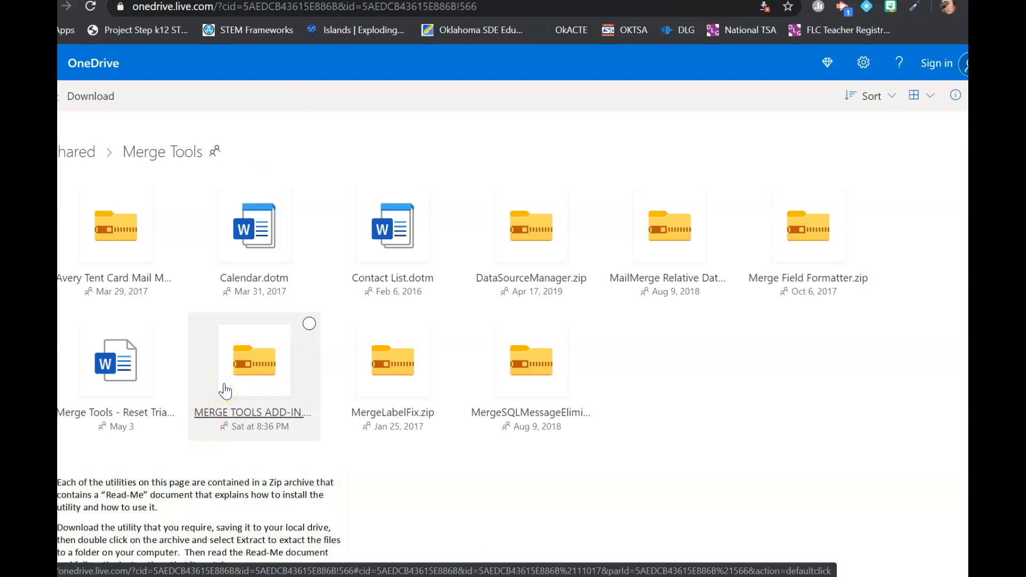
{"action": "left_click", "coordinate": [243, 380]}
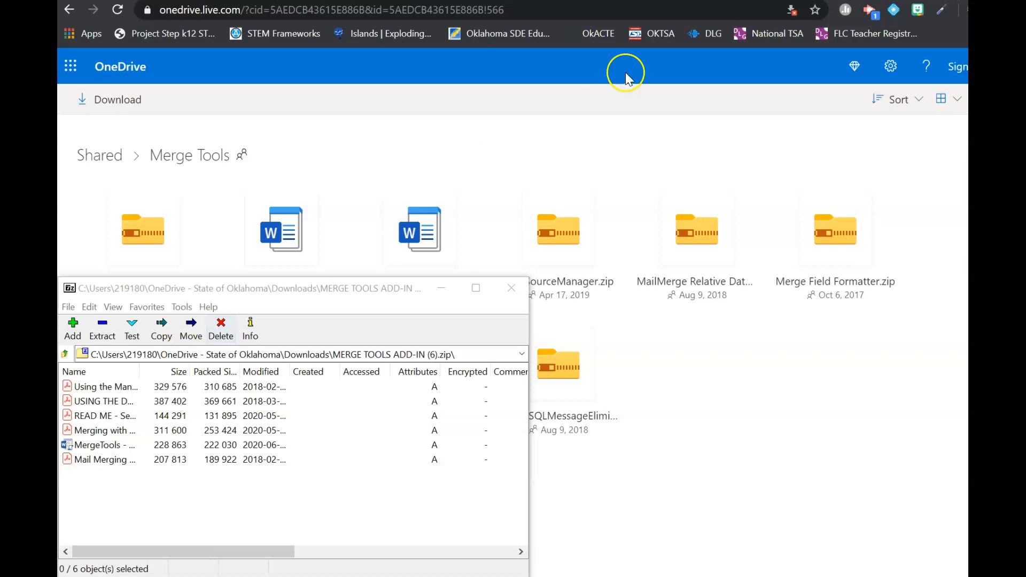
Minimize the browser and open the AppData folder inside the personal user folder on the desktop
{"action": "left_click", "coordinate": [925, 1]}
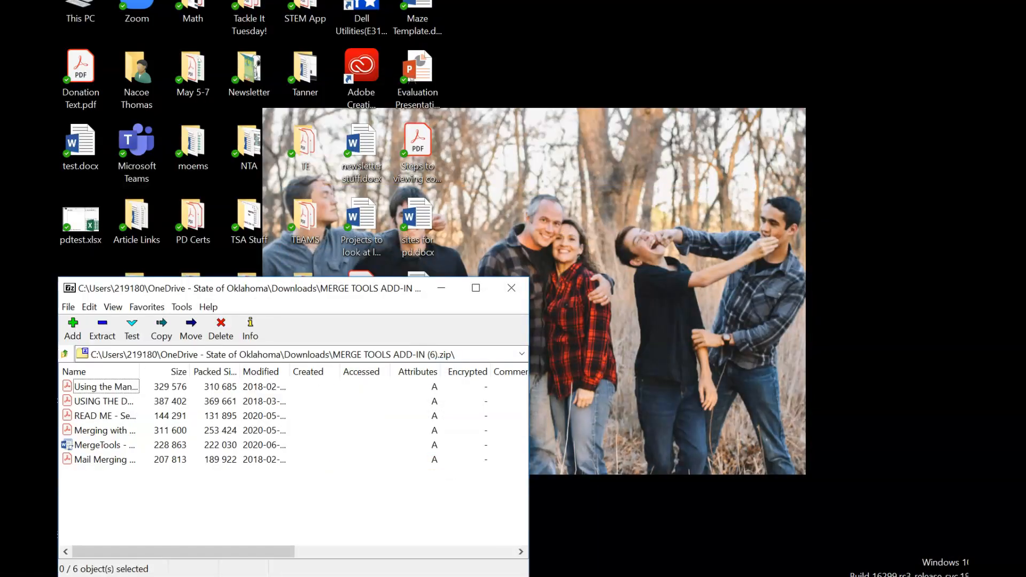
{"action": "double_click", "coordinate": [131, 81]}
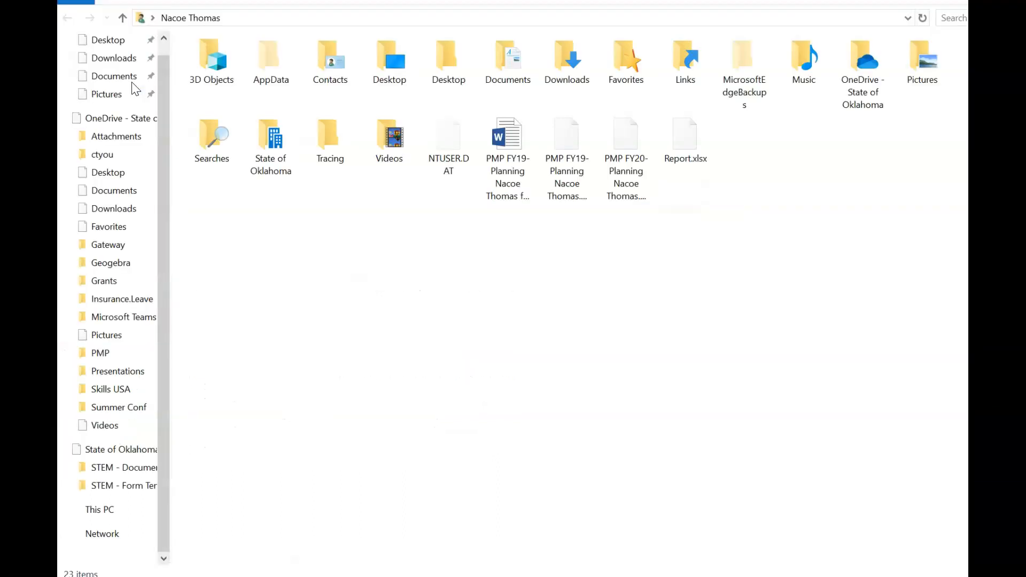
{"action": "left_click", "coordinate": [131, 84]}
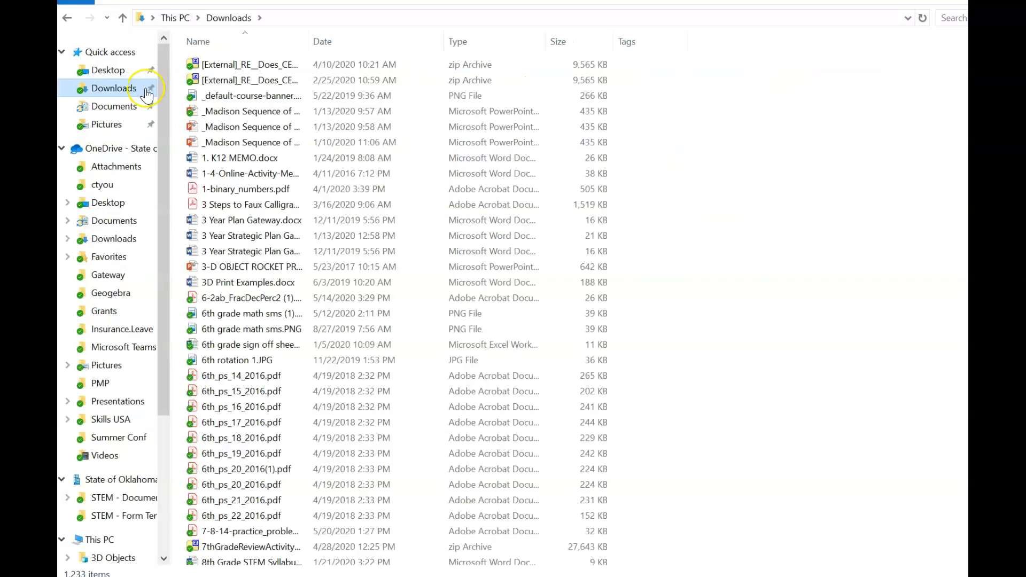
{"action": "left_click", "coordinate": [67, 18]}
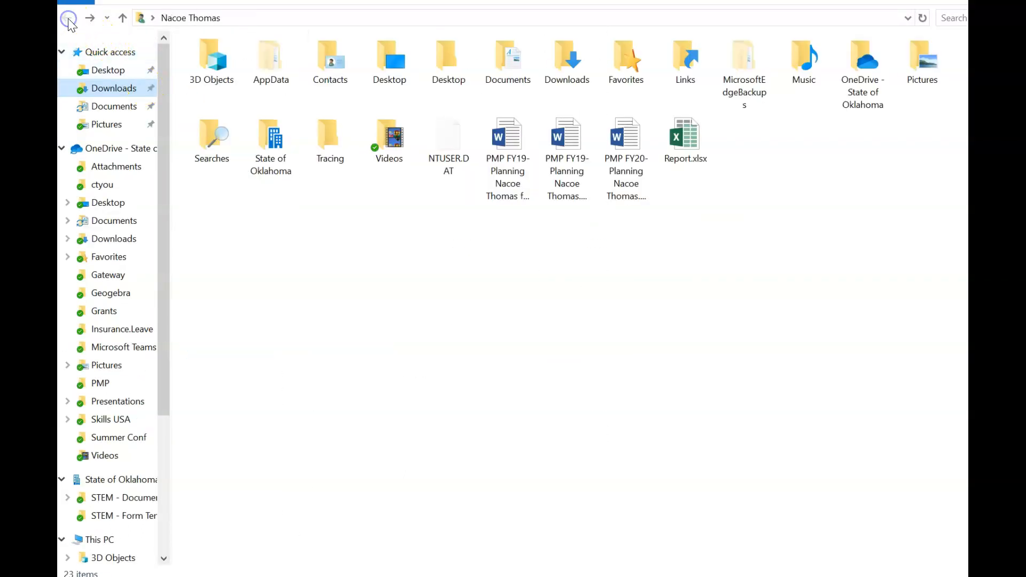
{"action": "double_click", "coordinate": [273, 61]}
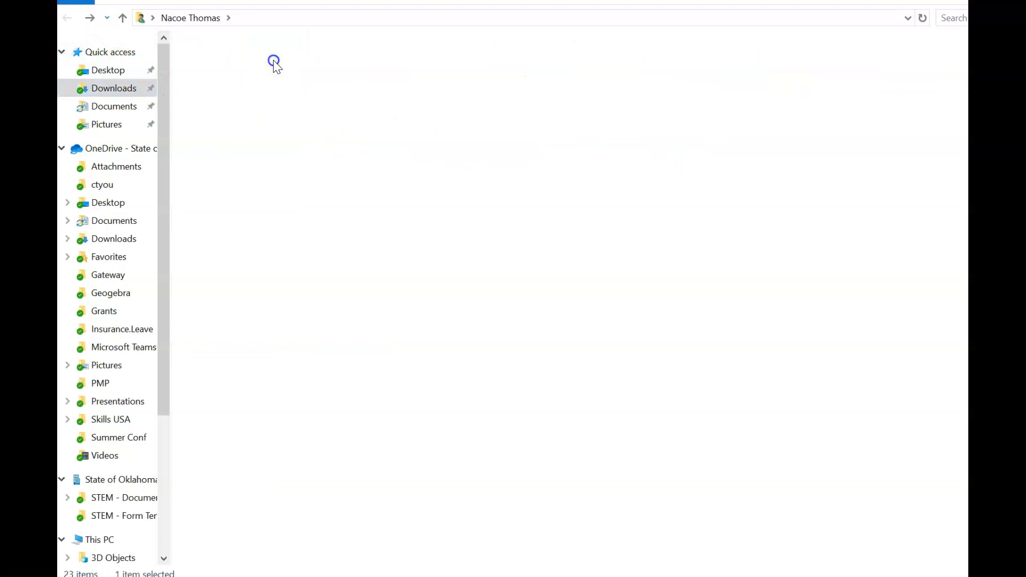
Go through Roaming, Microsoft and Word to the STARTUP folder
{"action": "left_click", "coordinate": [254, 76]}
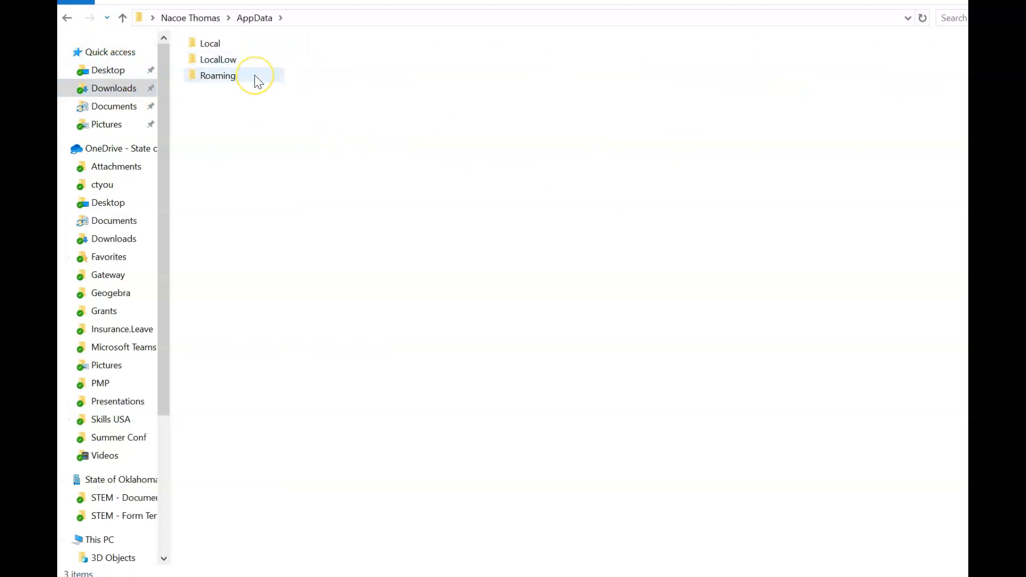
{"action": "double_click", "coordinate": [255, 75]}
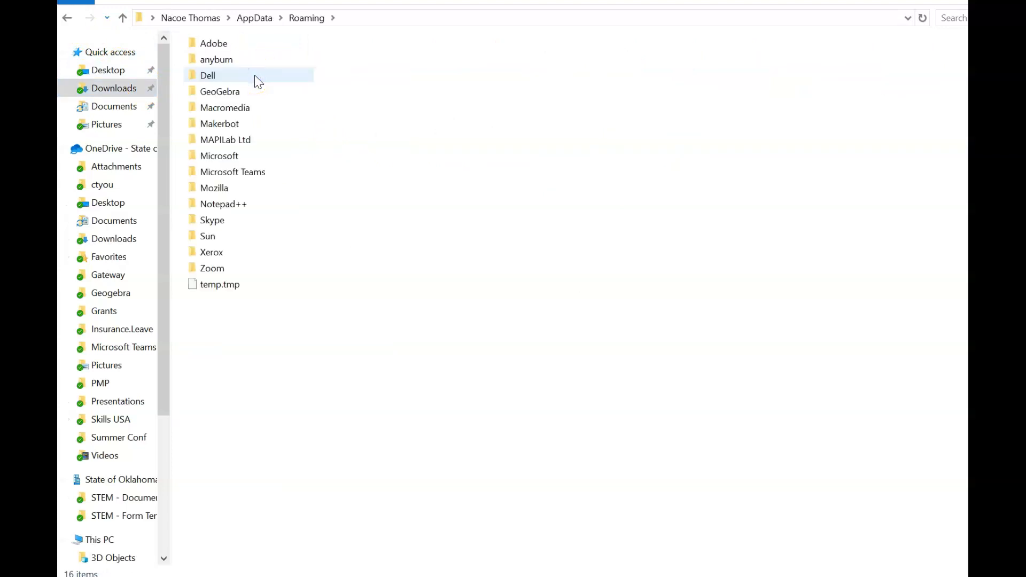
{"action": "double_click", "coordinate": [256, 155]}
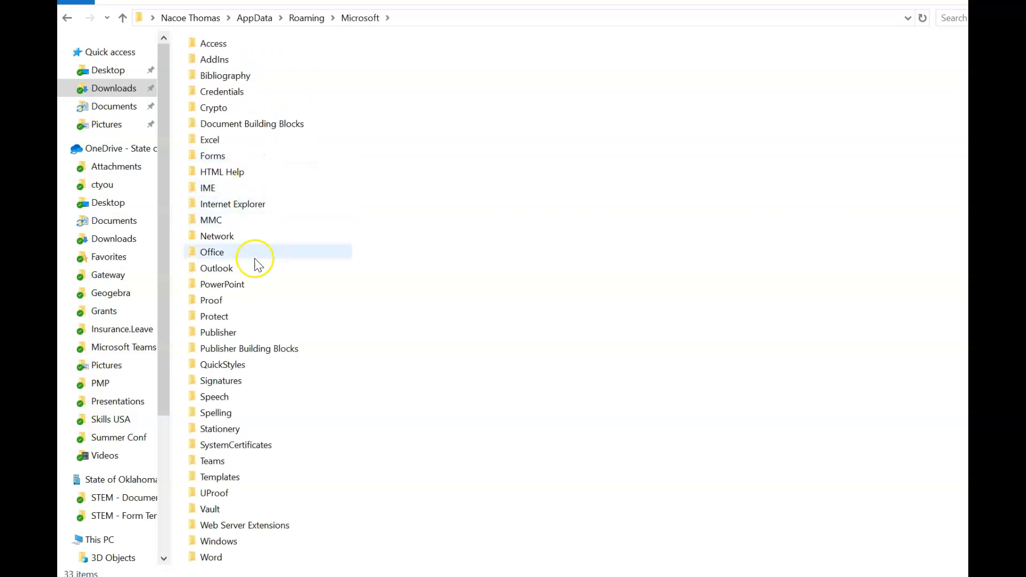
{"action": "double_click", "coordinate": [251, 557]}
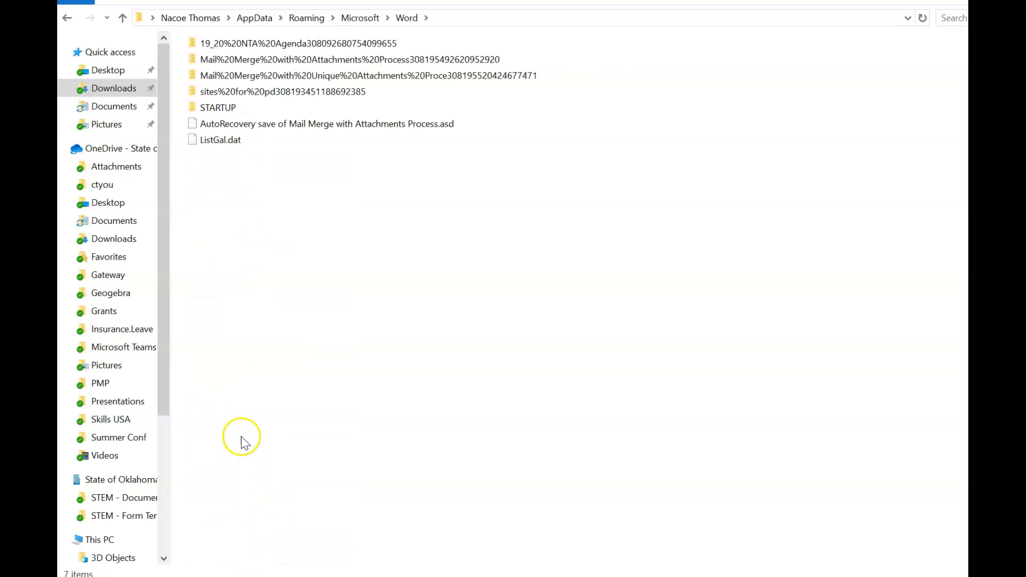
{"action": "double_click", "coordinate": [219, 107]}
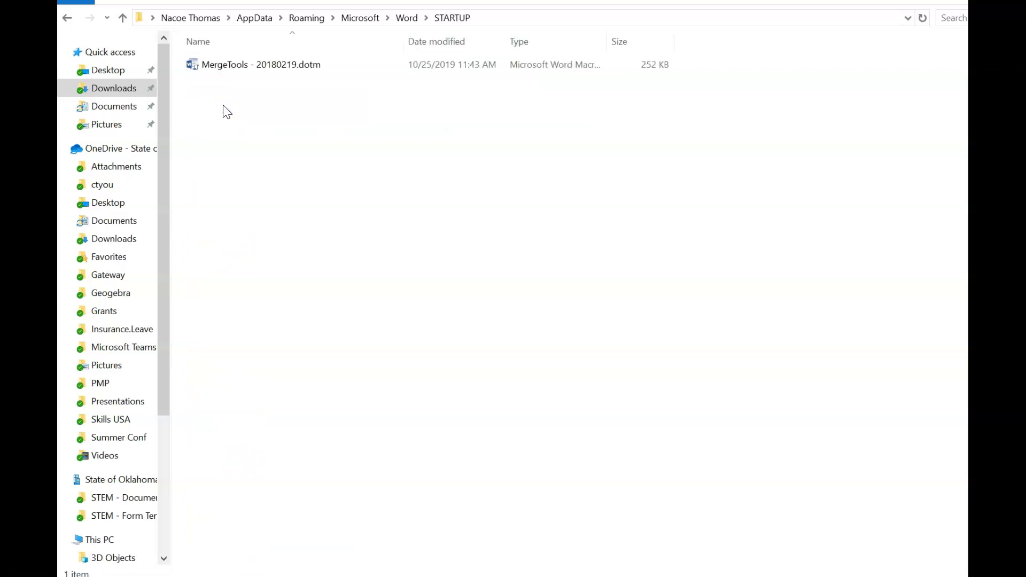
{"action": "left_click", "coordinate": [226, 74]}
Arrange the windows side by side and try to copy the MergeTools template from the archive into the STARTUP folder
{"action": "mouse_move", "coordinate": [806, 576]}
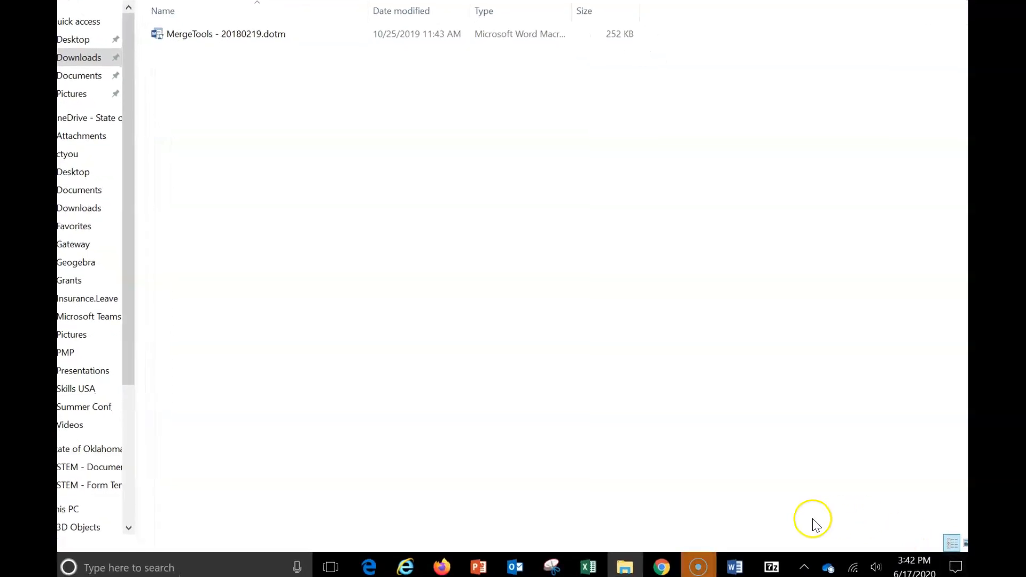
{"action": "right_click", "coordinate": [812, 563]}
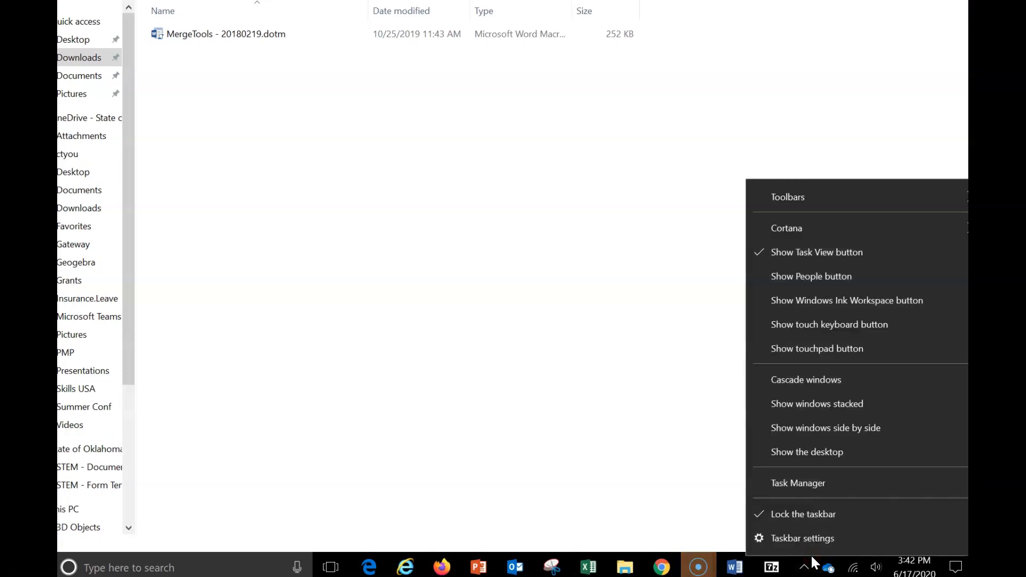
{"action": "left_click", "coordinate": [809, 430]}
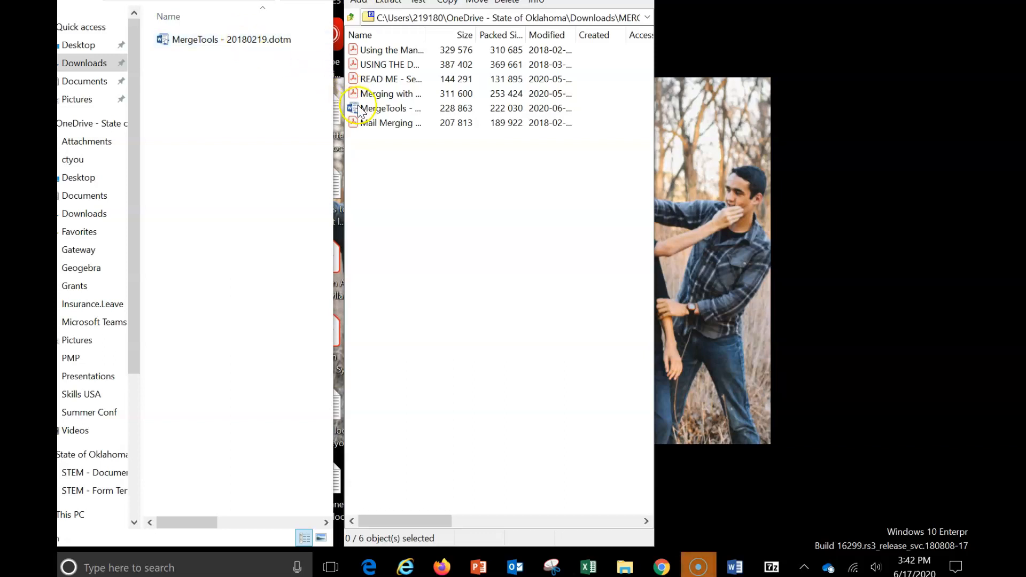
{"action": "left_click_drag", "start_coordinate": [359, 110], "coordinate": [170, 72]}
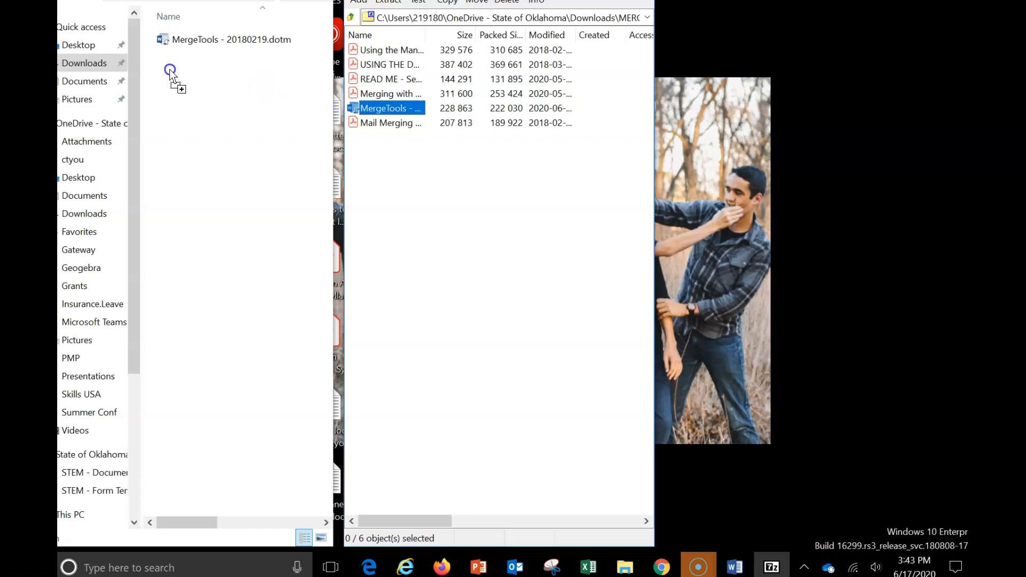
{"action": "left_click_drag", "start_coordinate": [170, 70], "coordinate": [376, 111]}
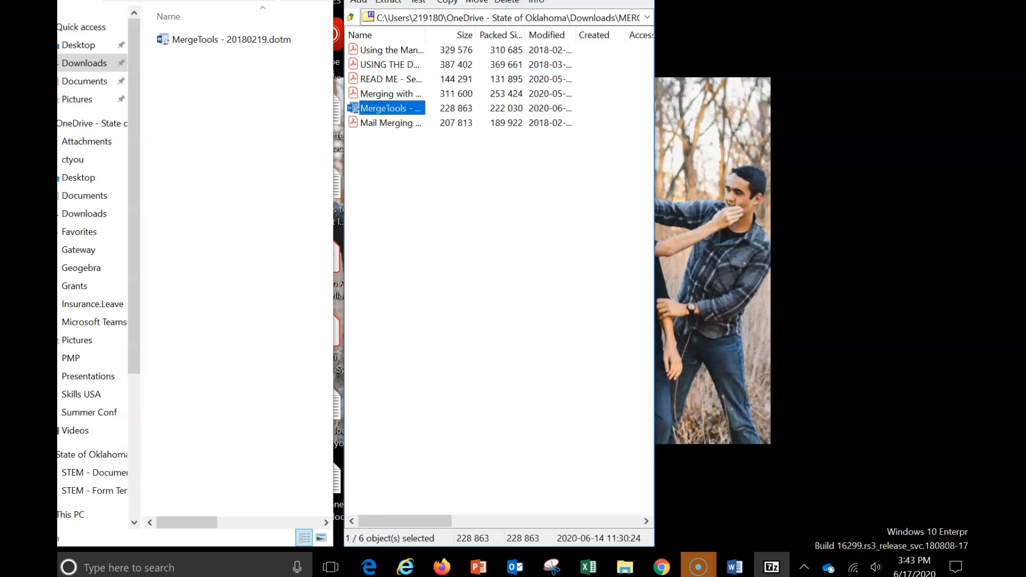
{"action": "key", "text": "alt+F4"}
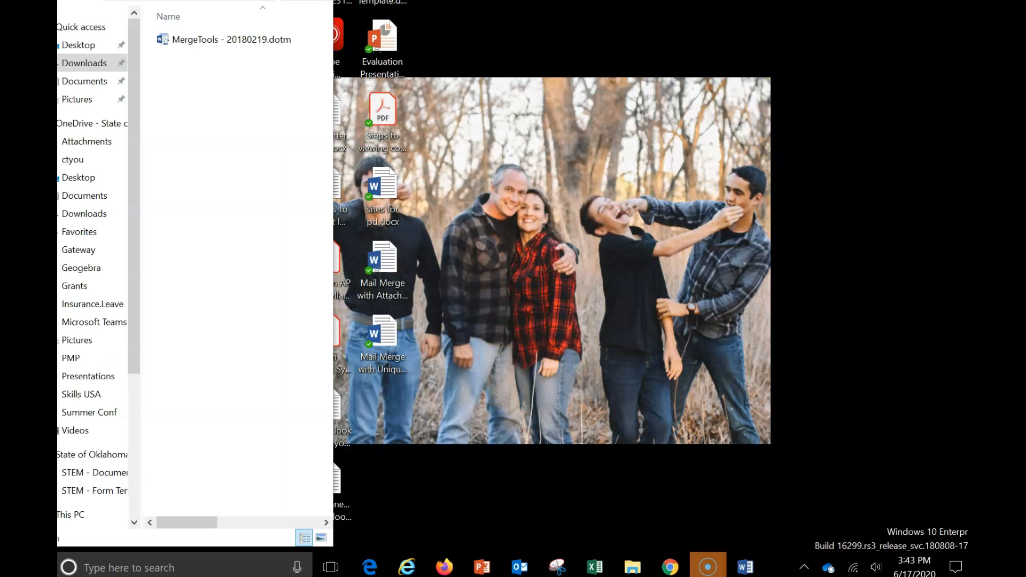
{"action": "left_click", "coordinate": [276, 0]}
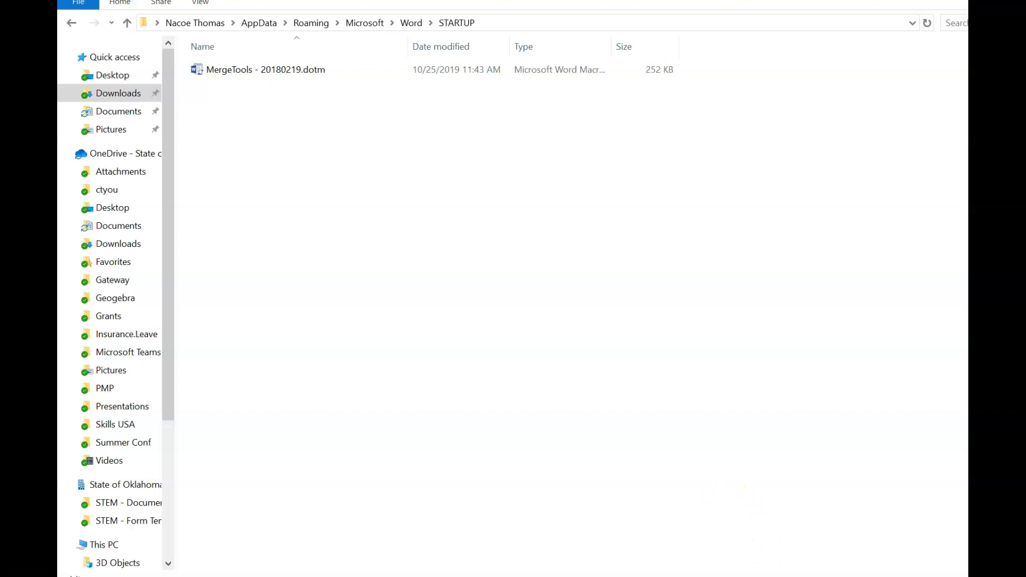
Switch to Document1 in Word and create a new blank document
{"action": "mouse_move", "coordinate": [778, 576]}
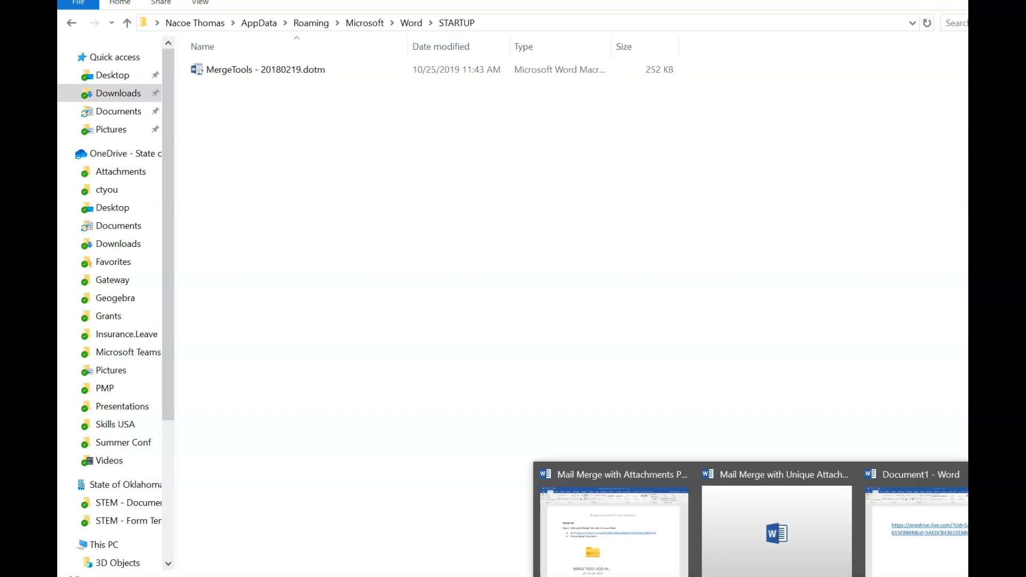
{"action": "left_click", "coordinate": [871, 561]}
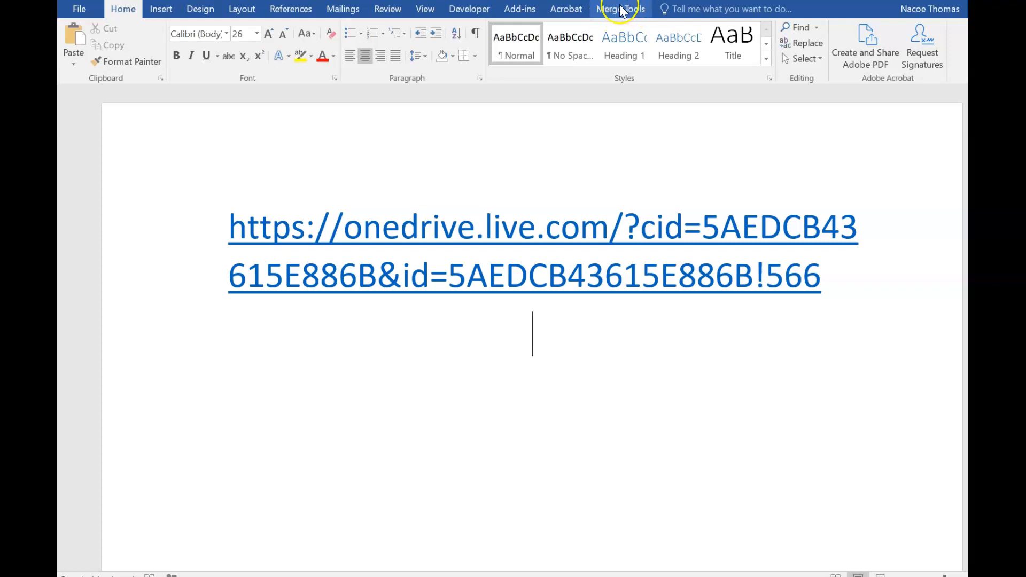
{"action": "left_click", "coordinate": [78, 11]}
{"action": "left_click", "coordinate": [85, 59]}
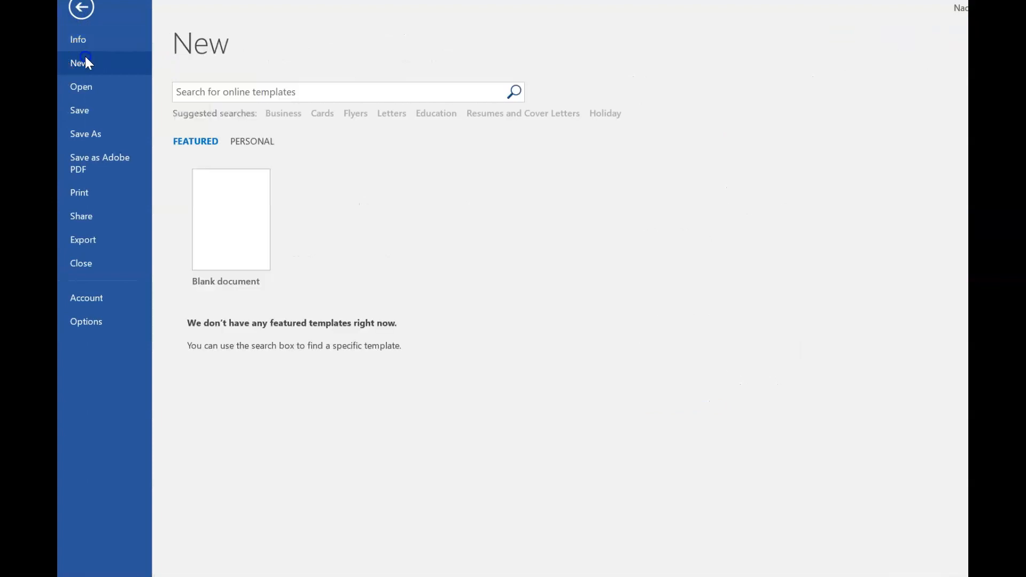
{"action": "left_click", "coordinate": [245, 212]}
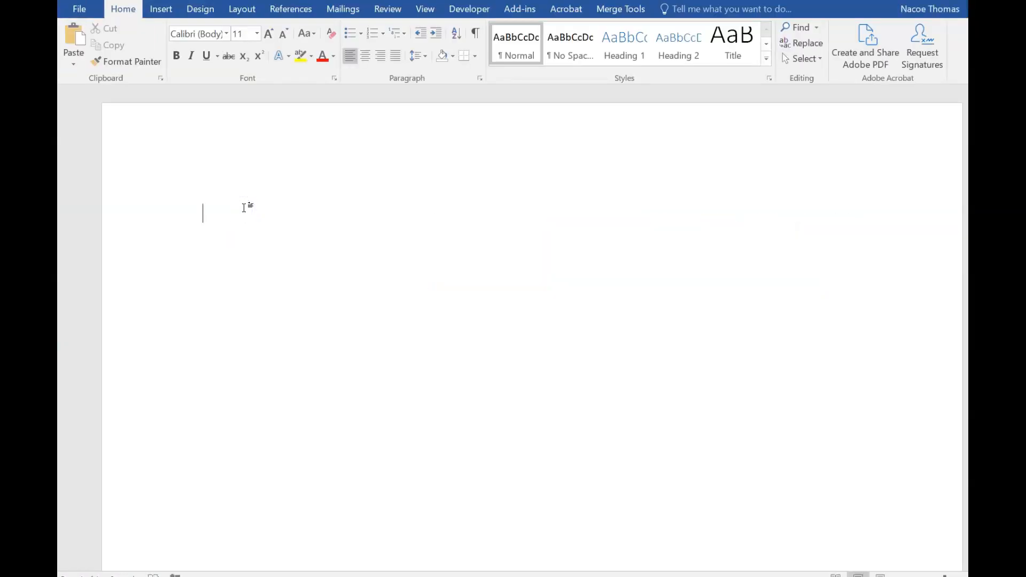
Start a mail merge of type Letters in the blank document
{"action": "left_click", "coordinate": [347, 11]}
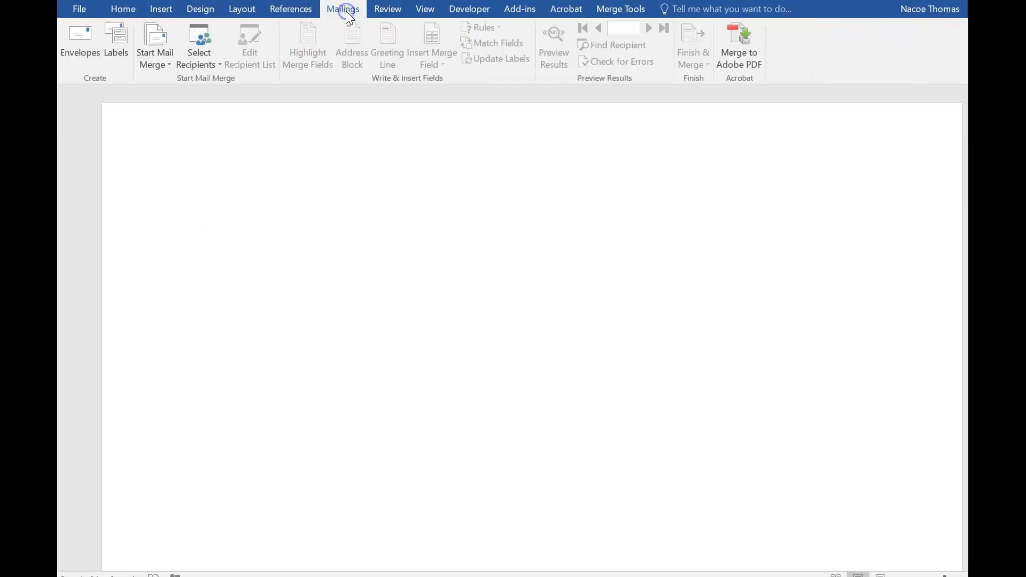
{"action": "left_click", "coordinate": [146, 53]}
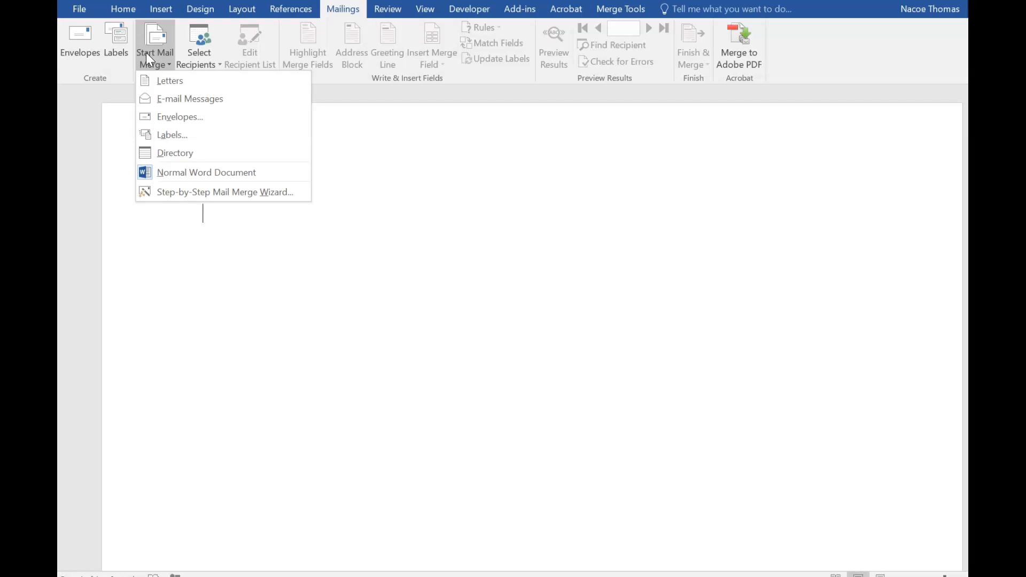
{"action": "left_click", "coordinate": [161, 80]}
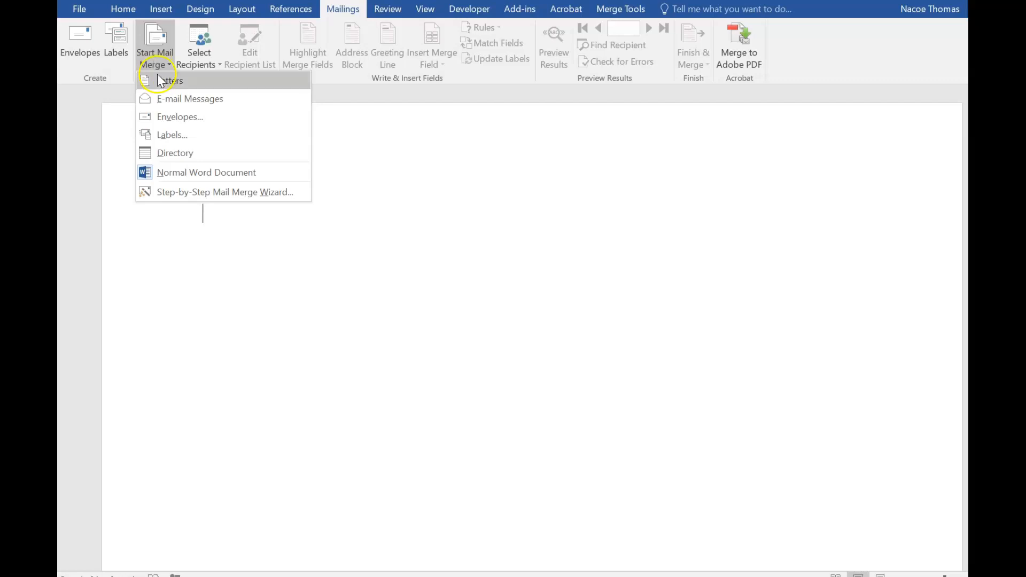
{"action": "left_click", "coordinate": [185, 82]}
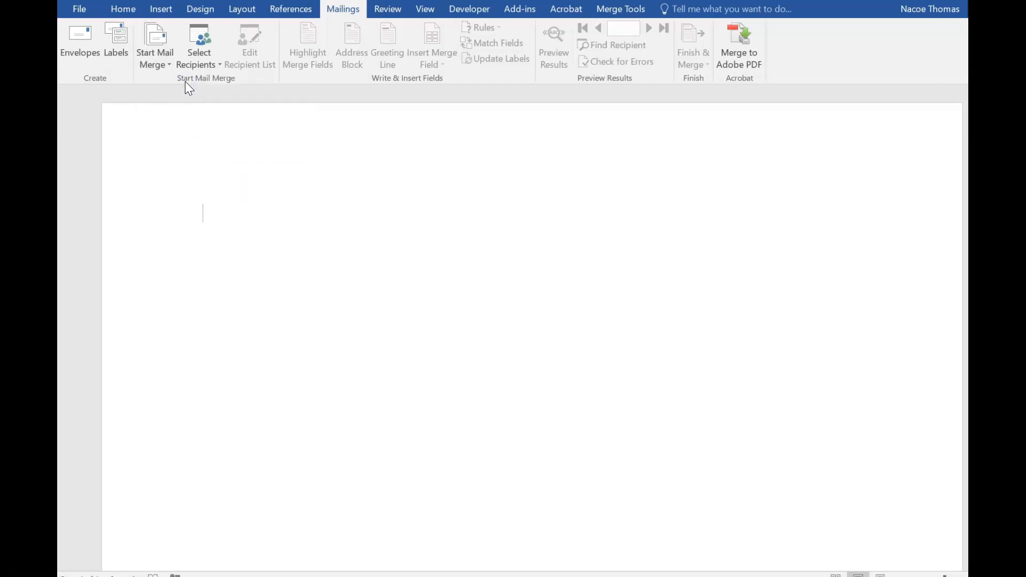
Select Sheet1 of pdtest.xlsx on the desktop as the existing recipient list, with the first row as column headers
{"action": "left_click", "coordinate": [198, 63]}
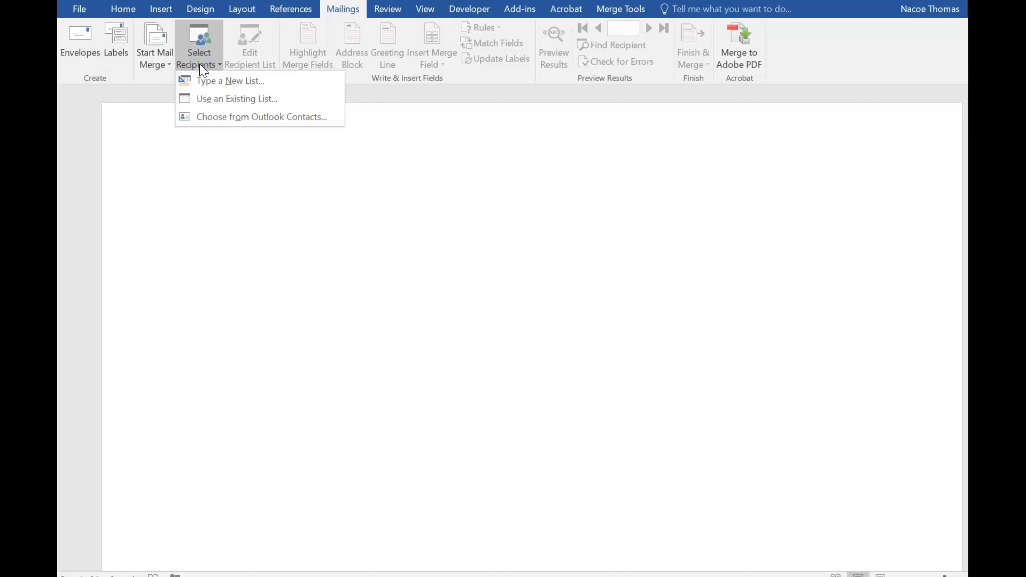
{"action": "left_click", "coordinate": [219, 105]}
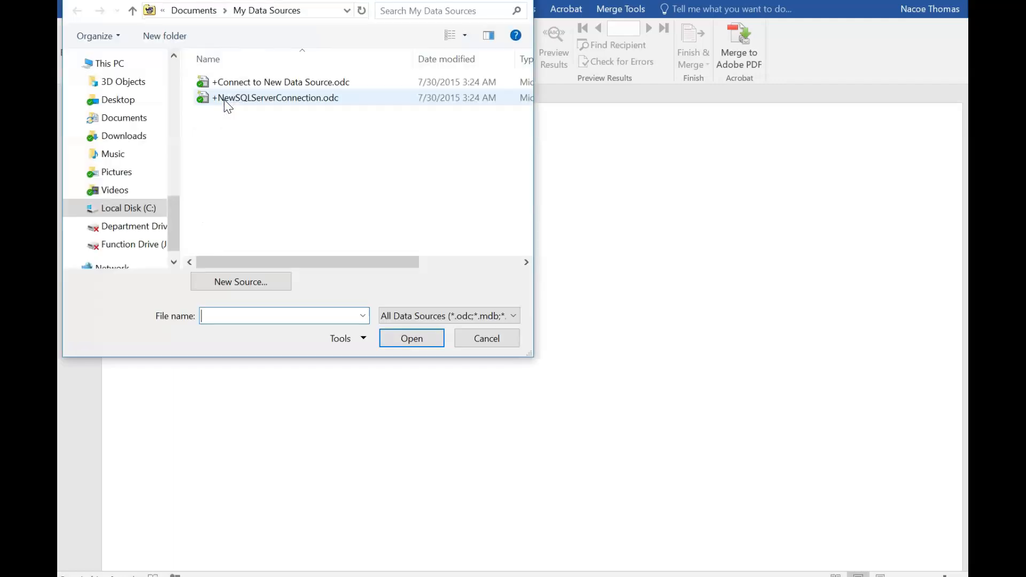
{"action": "left_click", "coordinate": [125, 101]}
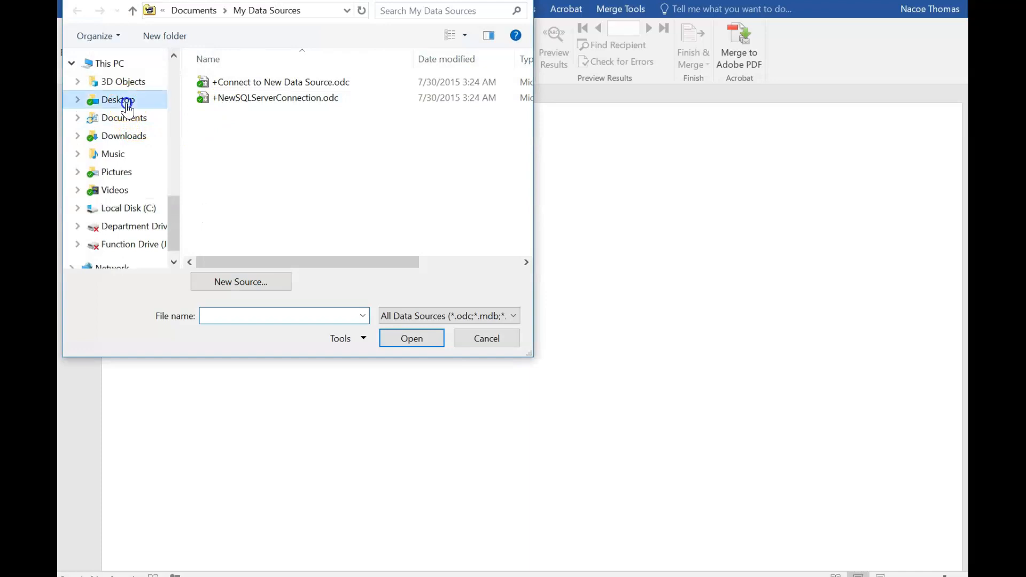
{"action": "left_click", "coordinate": [343, 262]}
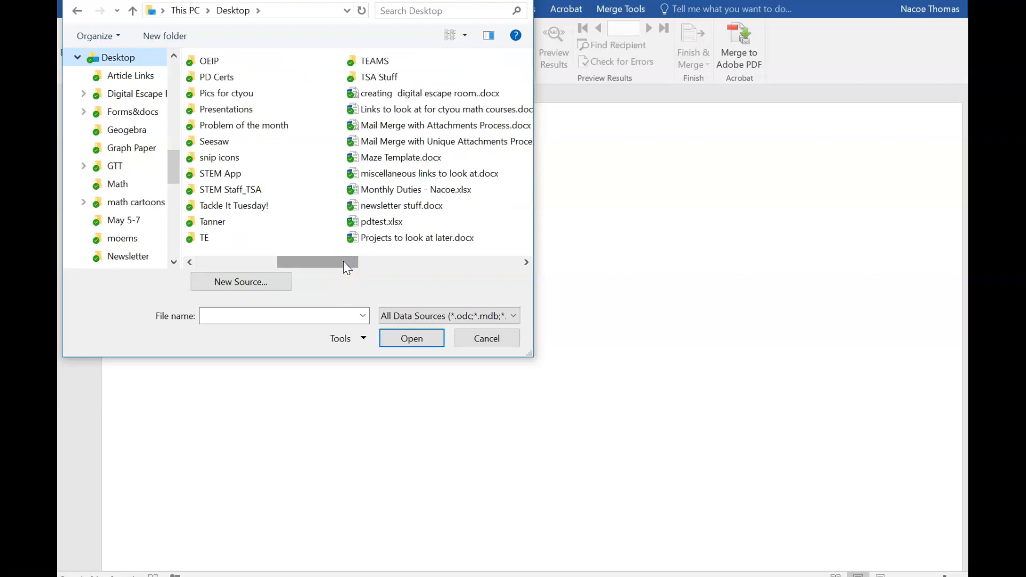
{"action": "double_click", "coordinate": [382, 222]}
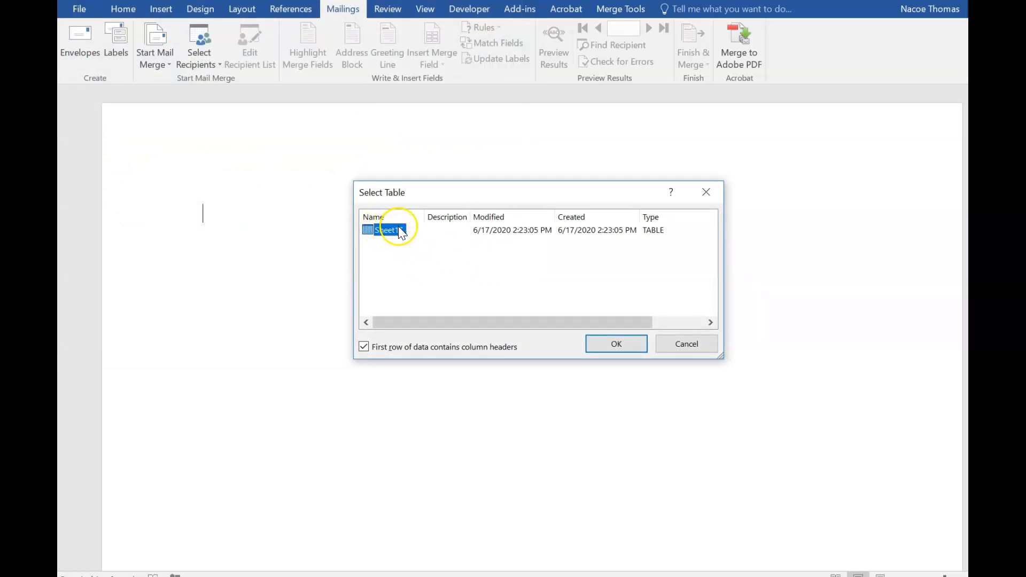
{"action": "left_click", "coordinate": [627, 346]}
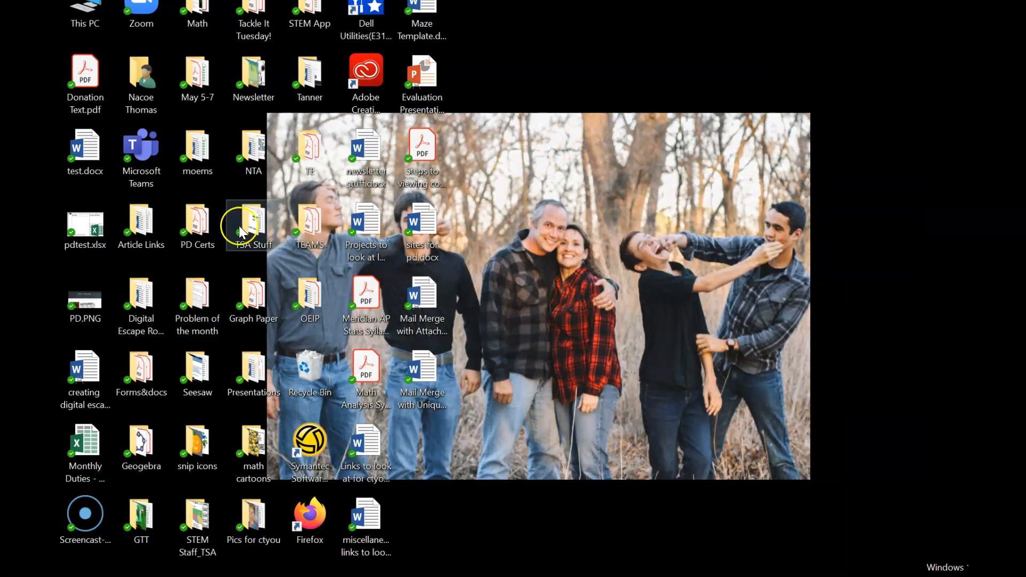
Open pdtest.xlsx from the desktop as a read-only copy and examine the file path in the first recipient's DOCUMENT cell
{"action": "double_click", "coordinate": [89, 229]}
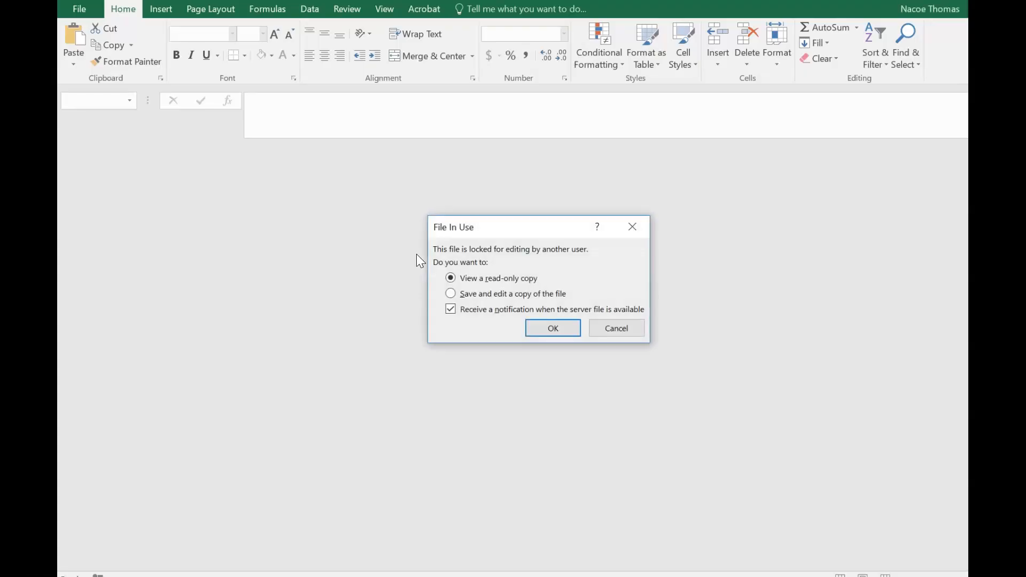
{"action": "left_click", "coordinate": [566, 335]}
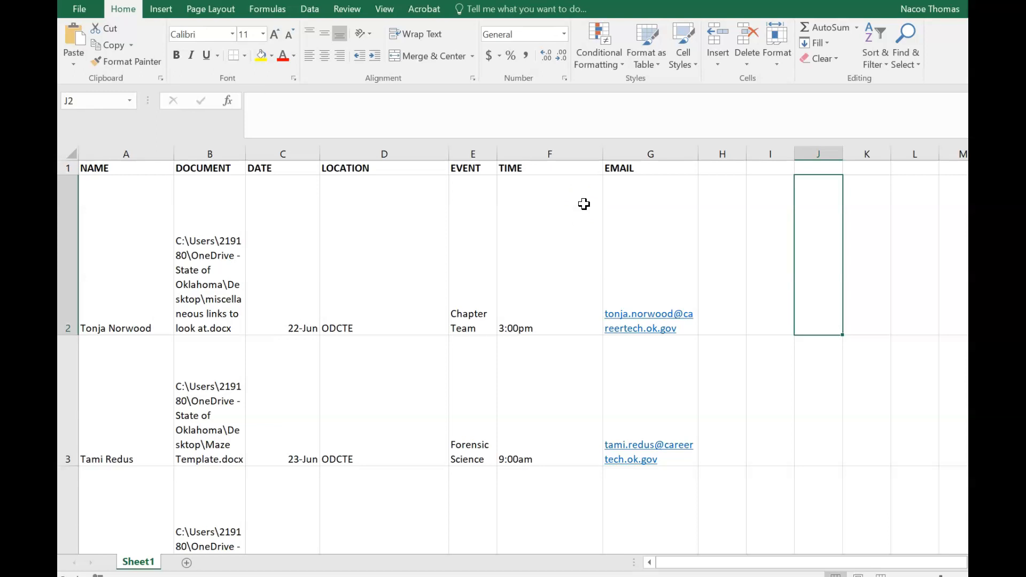
{"action": "double_click", "coordinate": [218, 218]}
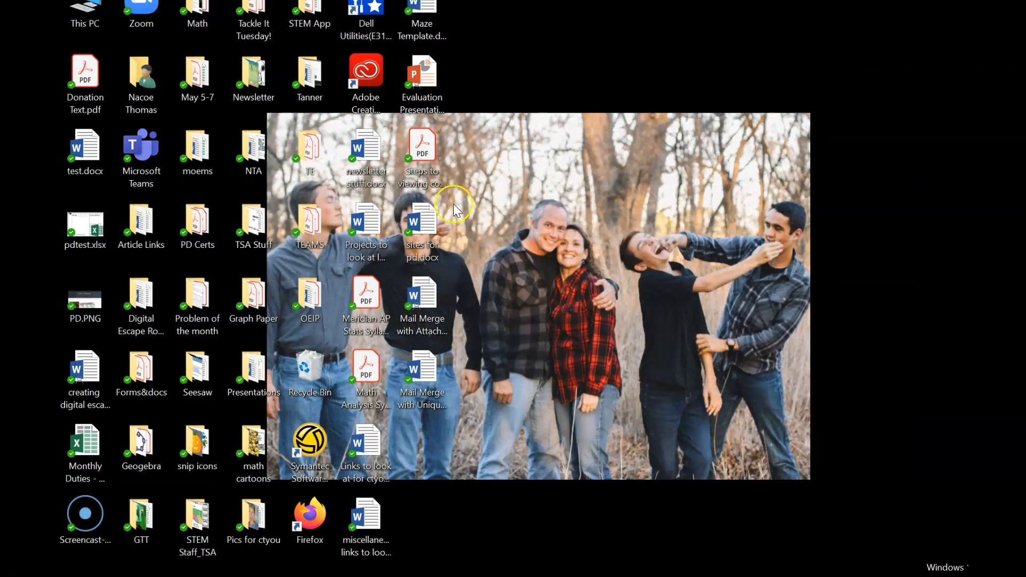
{"action": "right_click", "coordinate": [425, 224]}
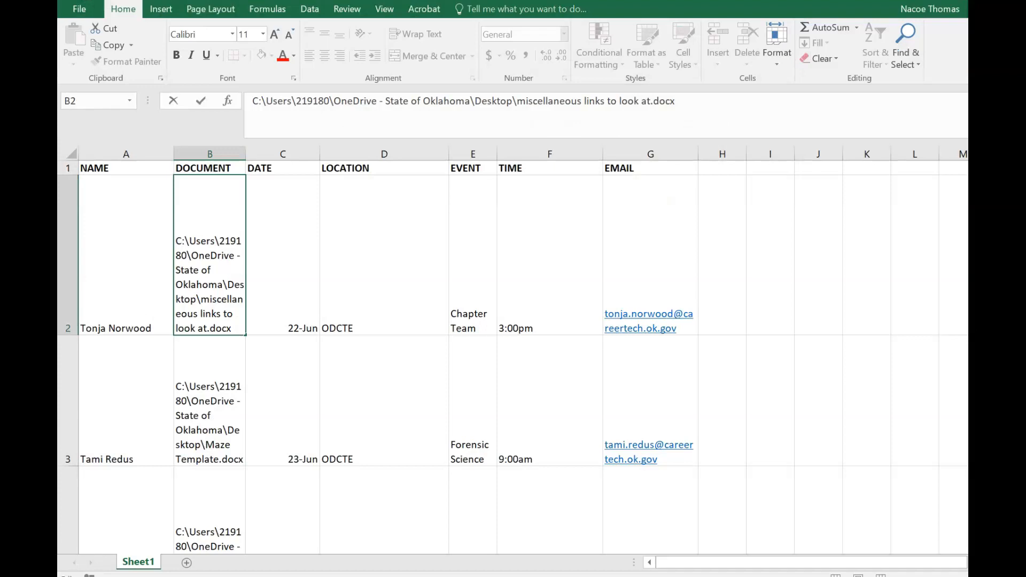
{"action": "left_click", "coordinate": [255, 315]}
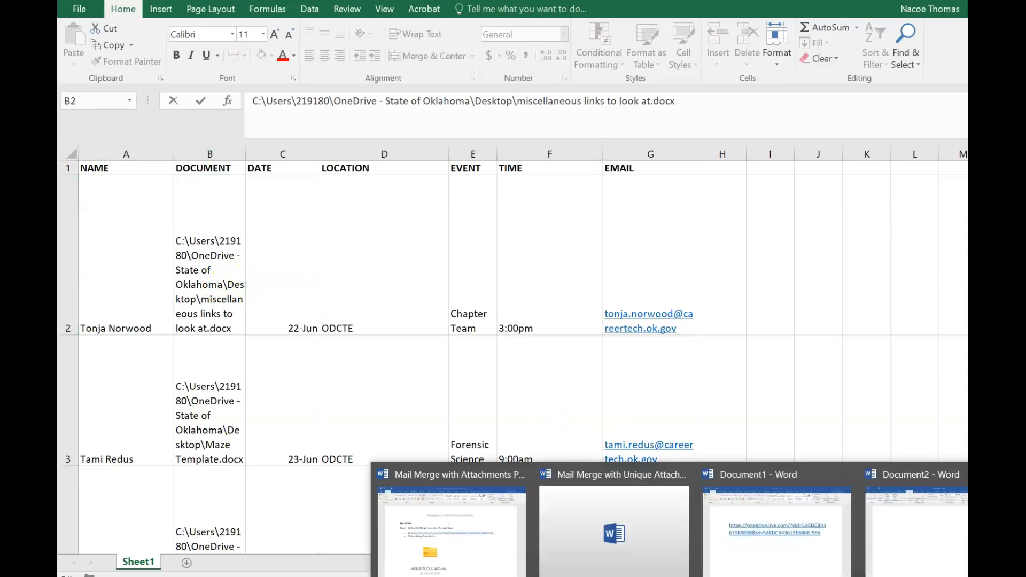
Switch to Document2 in Word and enter the greeting "Good morning «NAME»!" using the NAME merge field
{"action": "left_click", "coordinate": [932, 560]}
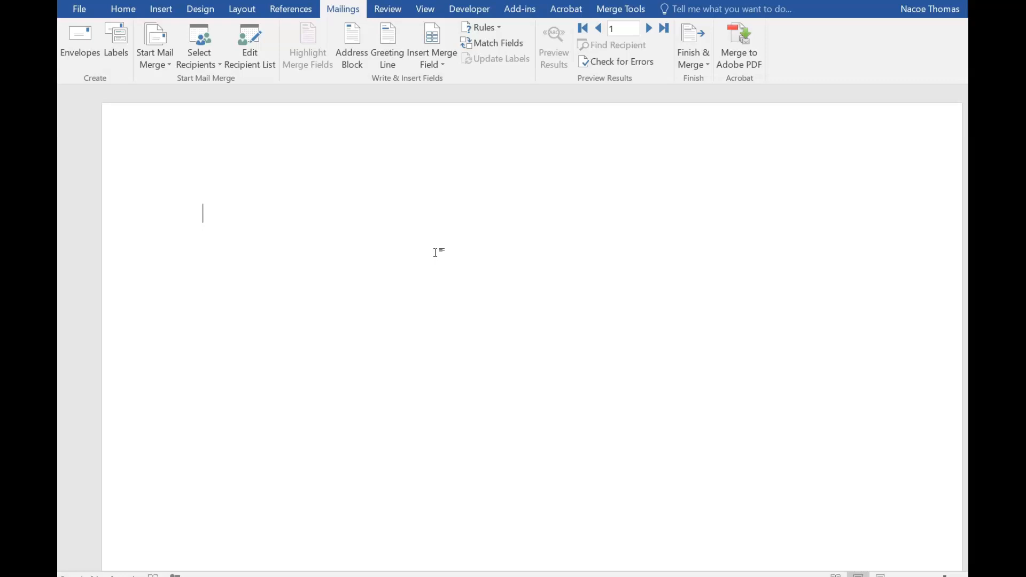
{"action": "type", "text": "Good morning"}
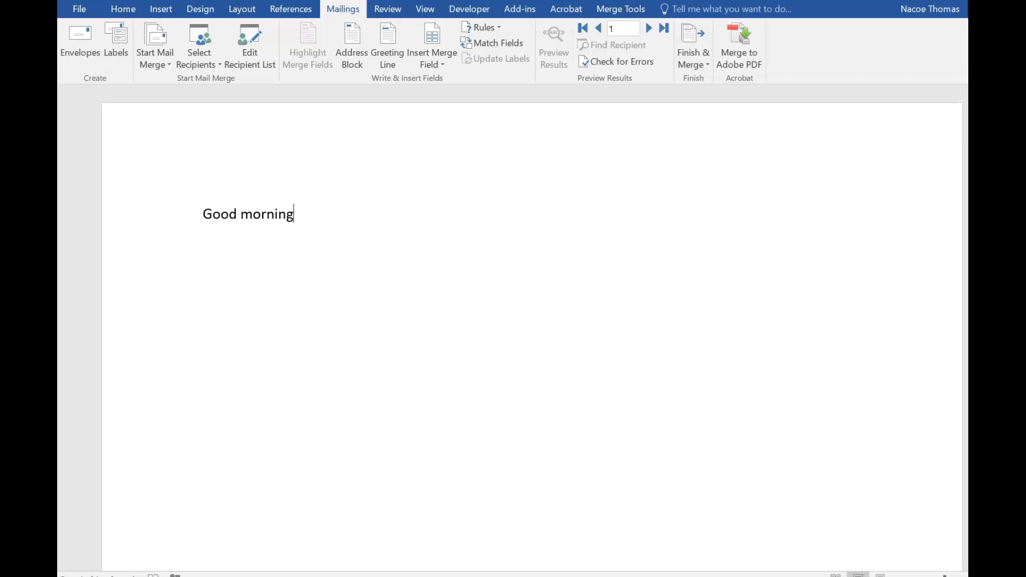
{"action": "left_click", "coordinate": [432, 65]}
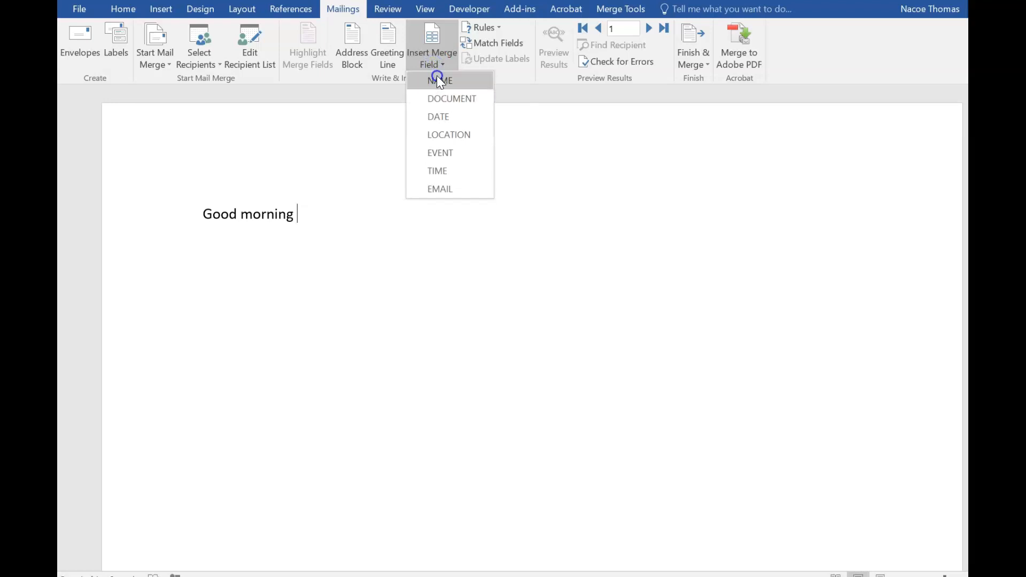
{"action": "left_click", "coordinate": [439, 80]}
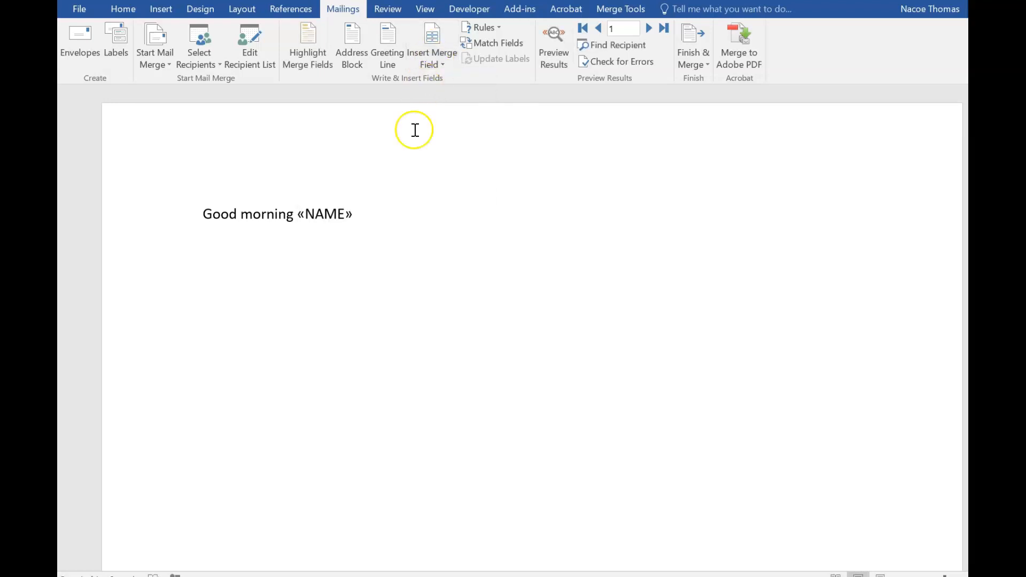
{"action": "type", "text": "!"}
Start a new paragraph reading "We have you scheduled to judge «EVENT» on", inserting EVENT as a merge field
{"action": "key", "text": "Return"}
{"action": "type", "text": "We have you "}
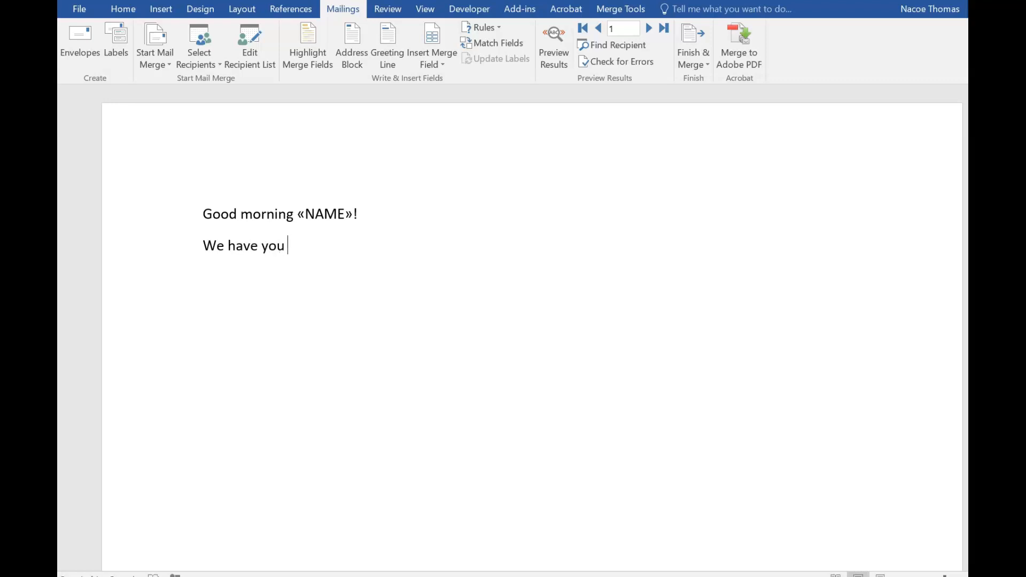
{"action": "type", "text": "scheduled"}
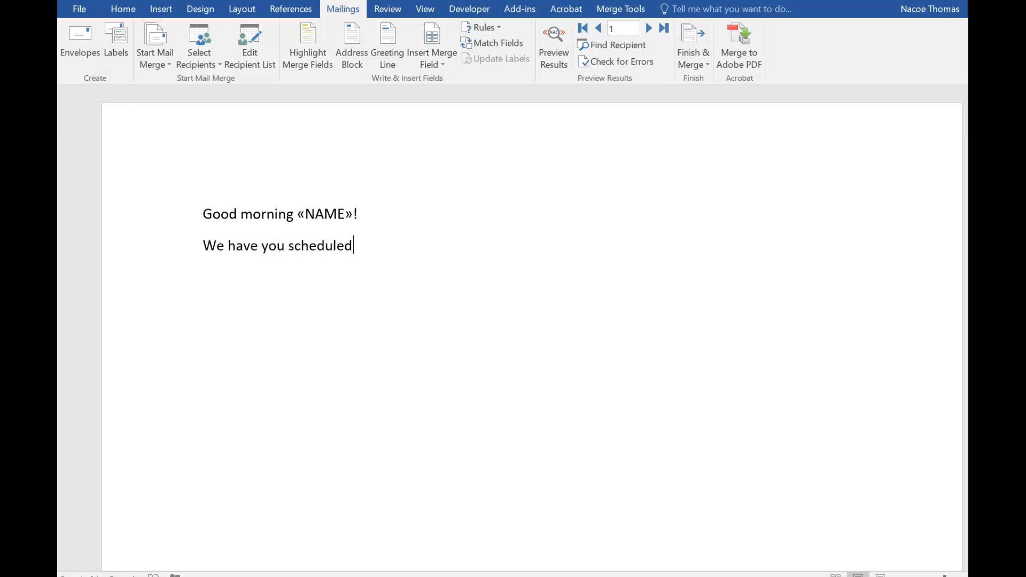
{"action": "type", "text": " to judge"}
{"action": "left_click", "coordinate": [435, 65]}
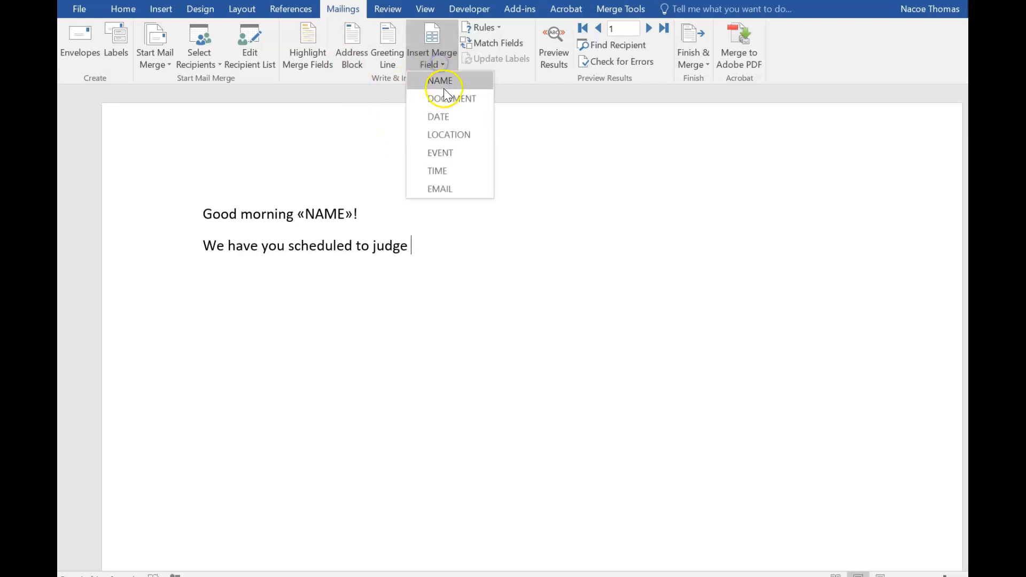
{"action": "left_click", "coordinate": [434, 156]}
{"action": "type", "text": "on"}
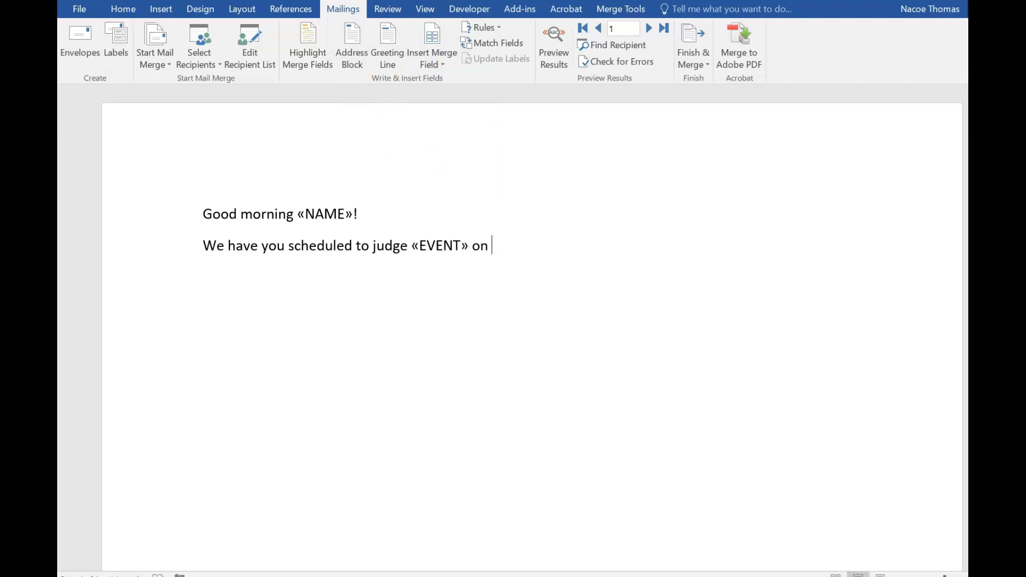
Complete the sentence with "«DATE» at «LOCATION».", inserting DATE and LOCATION as merge fields
{"action": "left_click", "coordinate": [440, 62]}
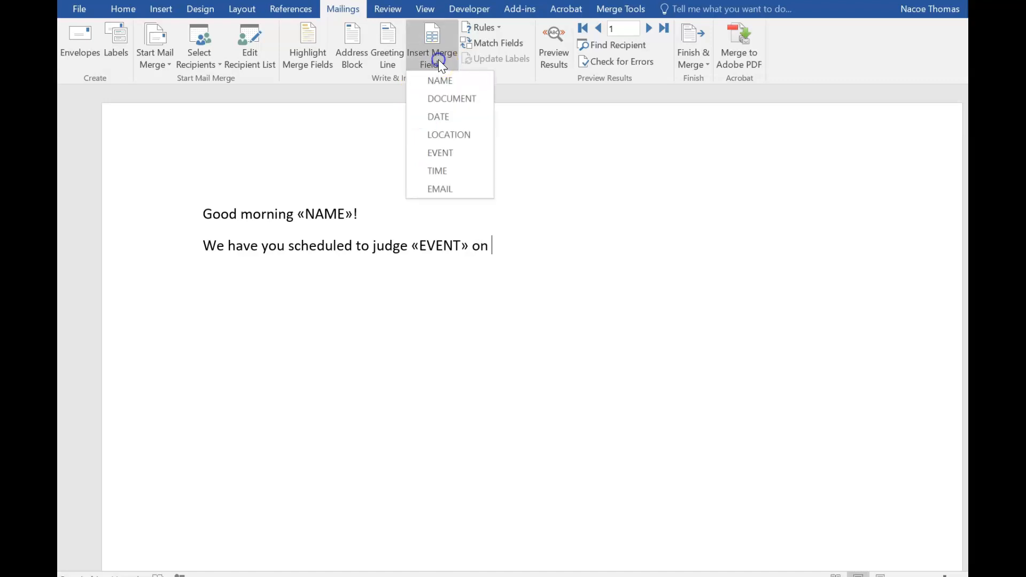
{"action": "left_click", "coordinate": [441, 111]}
{"action": "type", "text": "at"}
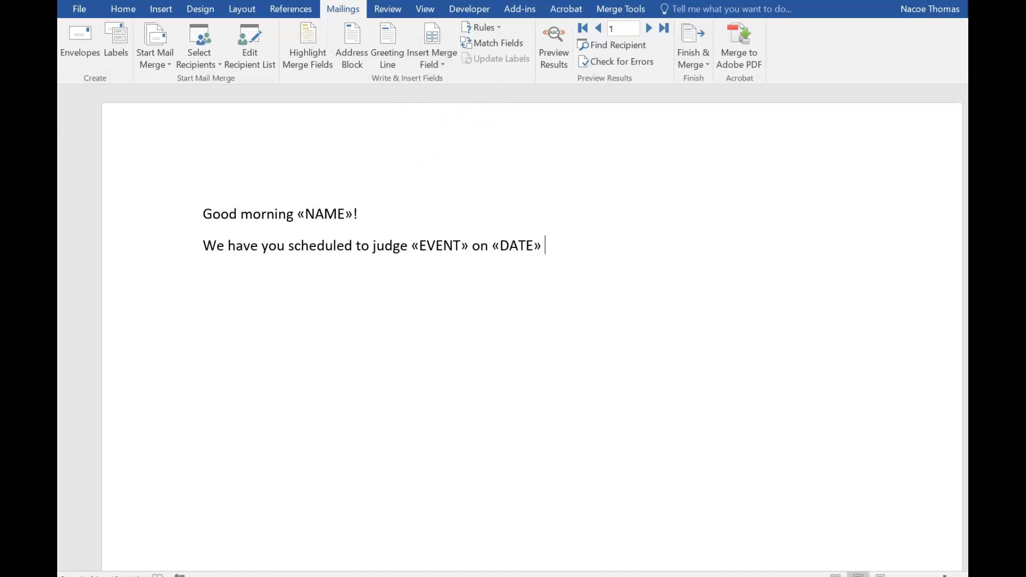
{"action": "left_click", "coordinate": [422, 59]}
{"action": "left_click", "coordinate": [438, 133]}
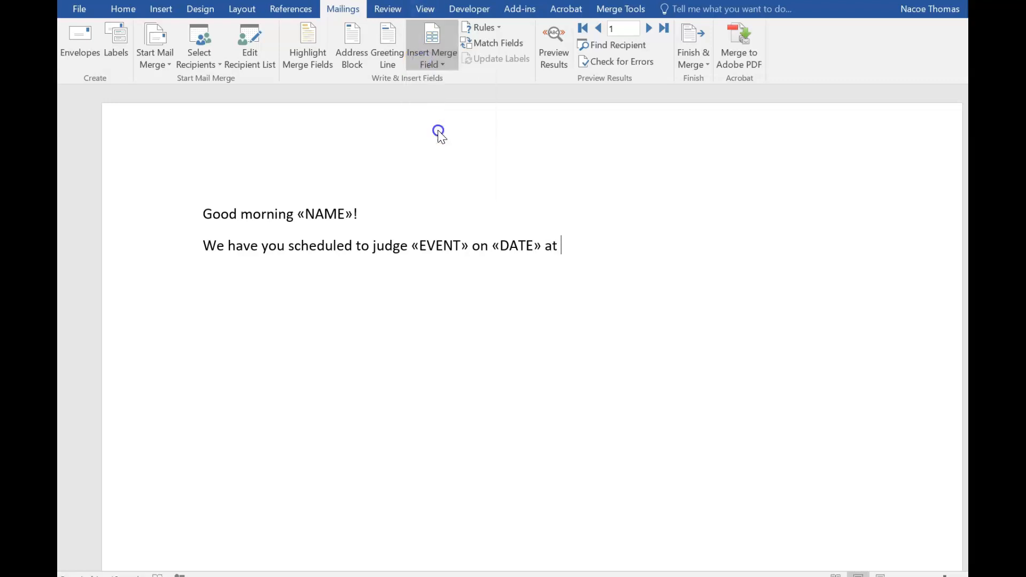
{"action": "type", "text": ". "}
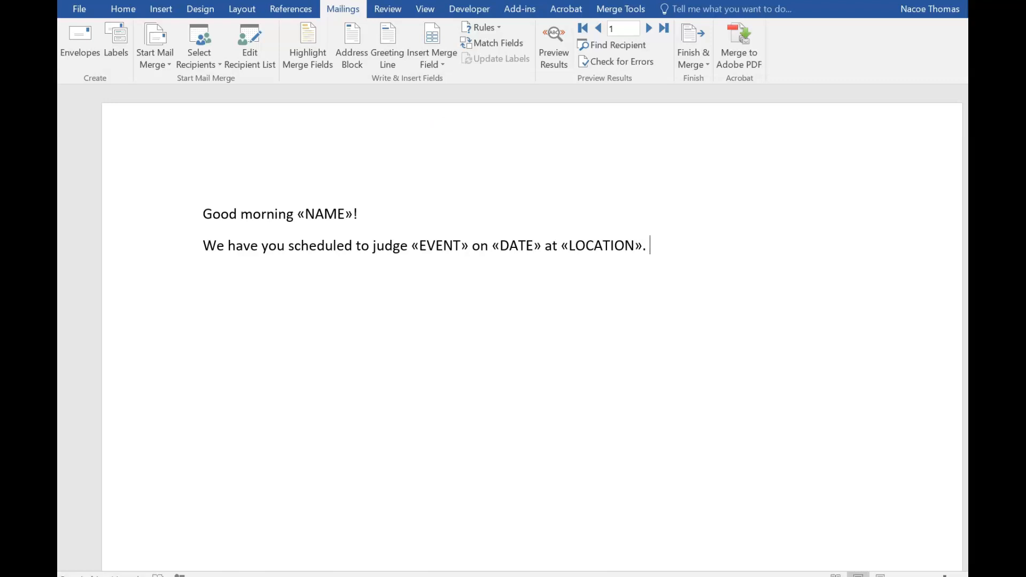
Add "Please arrive by «TIME» to receive instructions. Read over the attached document and let me know if you have any questions.", inserting the TIME field
{"action": "type", "text": "Please arrive by"}
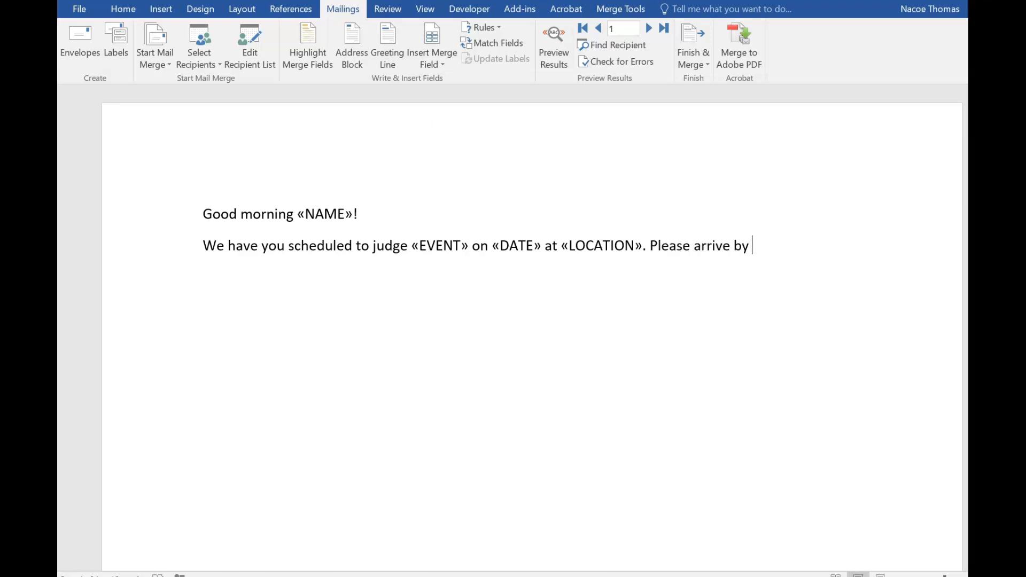
{"action": "left_click", "coordinate": [428, 63]}
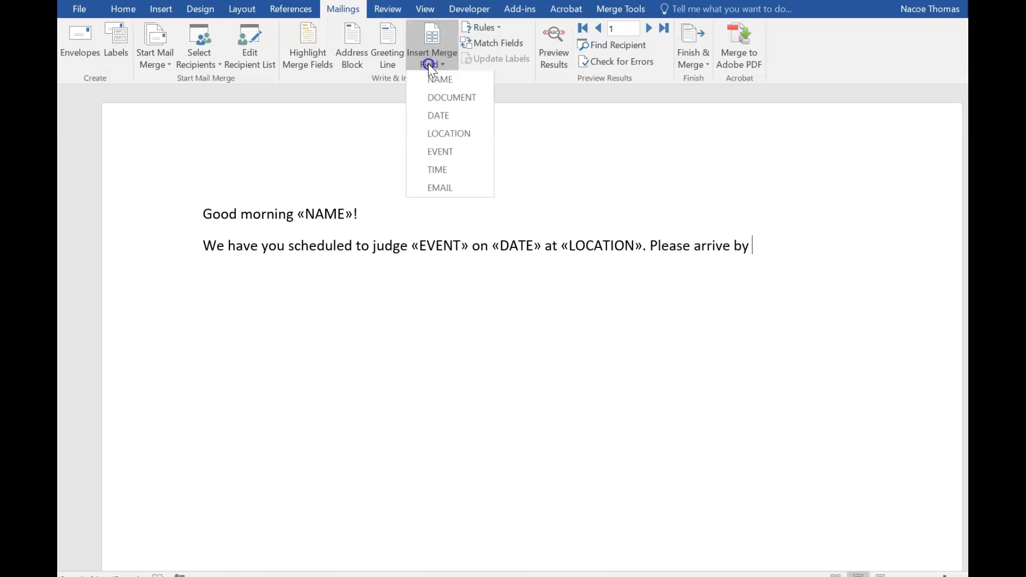
{"action": "left_click", "coordinate": [434, 168]}
{"action": "type", "text": "to rec"}
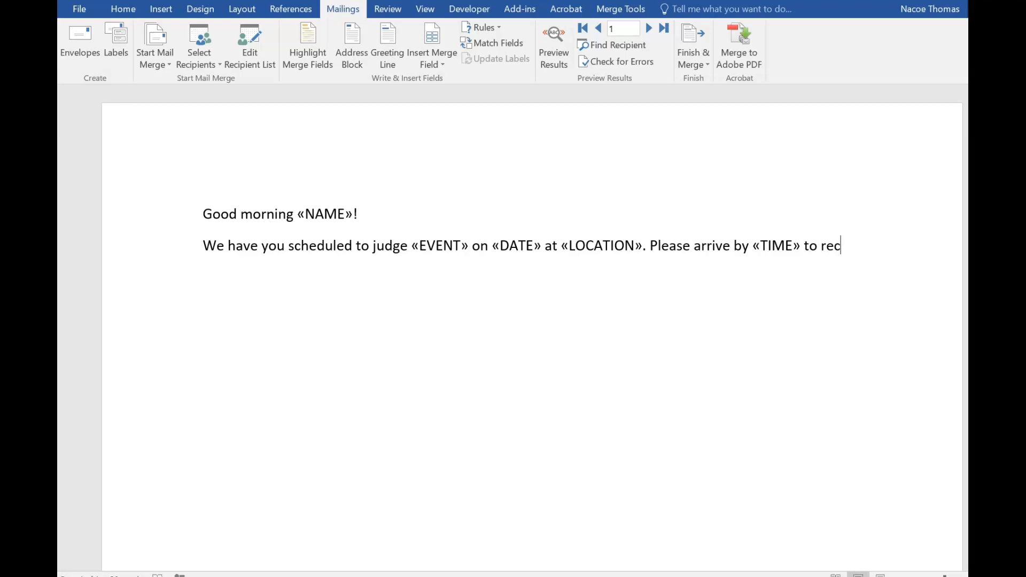
{"action": "type", "text": "eive ins"}
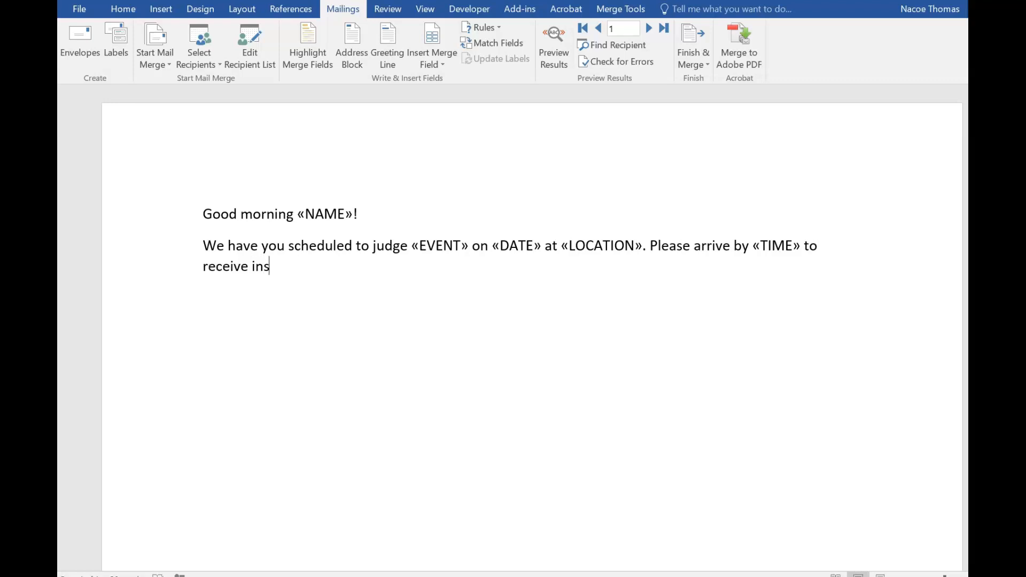
{"action": "type", "text": "tructions. Read over t"}
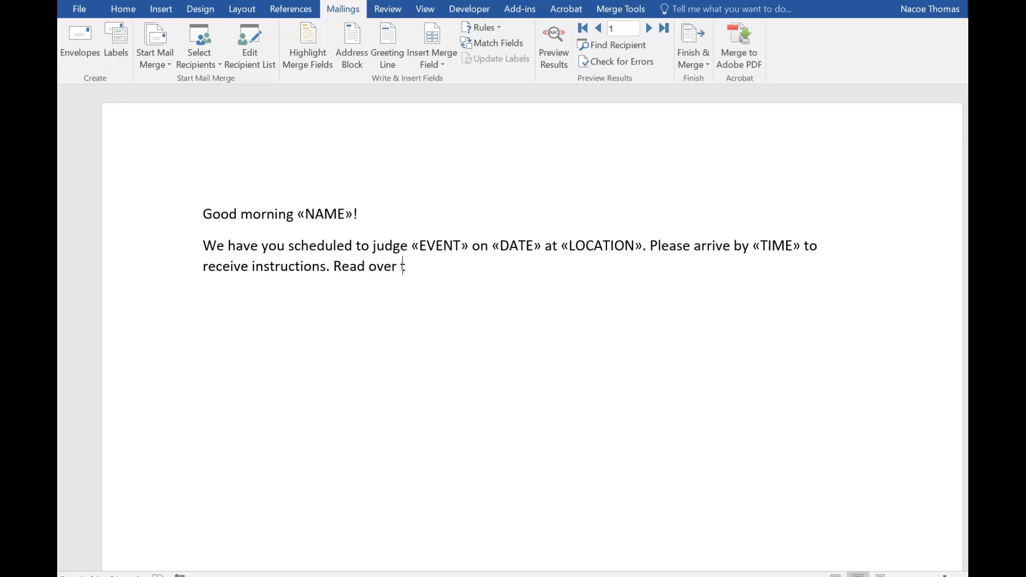
{"action": "type", "text": "he attached do"}
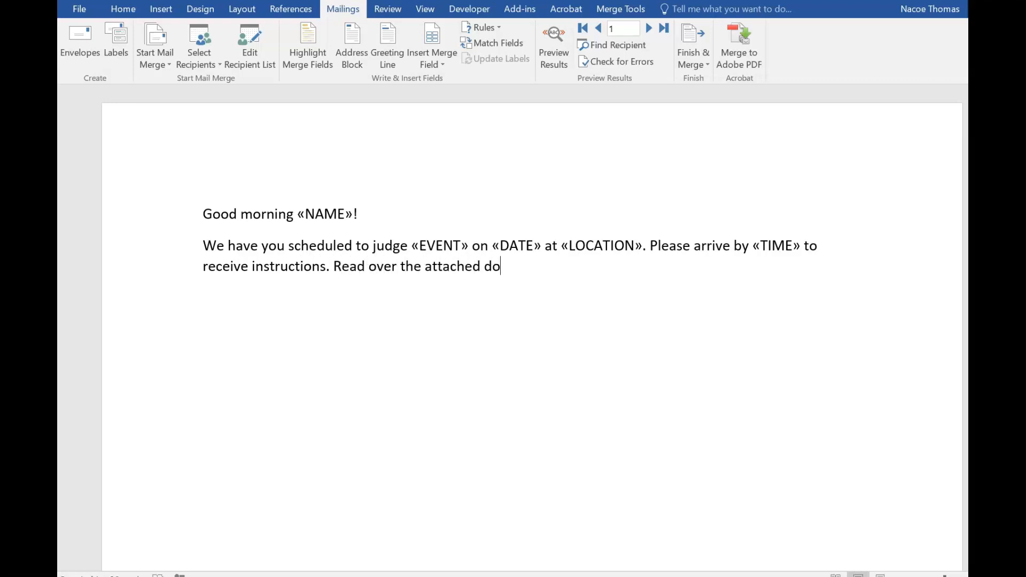
{"action": "type", "text": "cument and let m"}
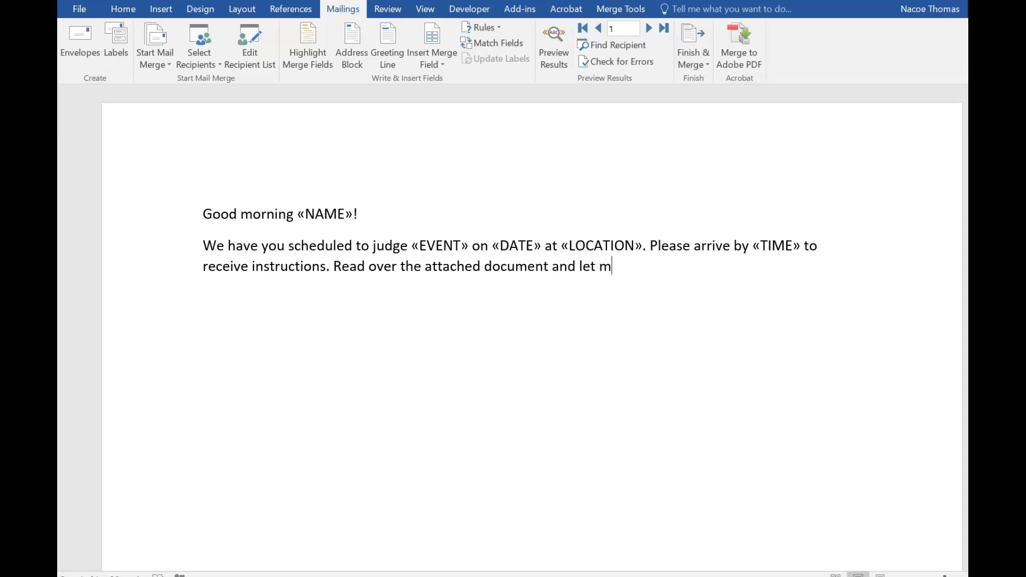
{"action": "key", "text": "BackSpace"}
{"action": "type", "text": "e know if you have any qu"}
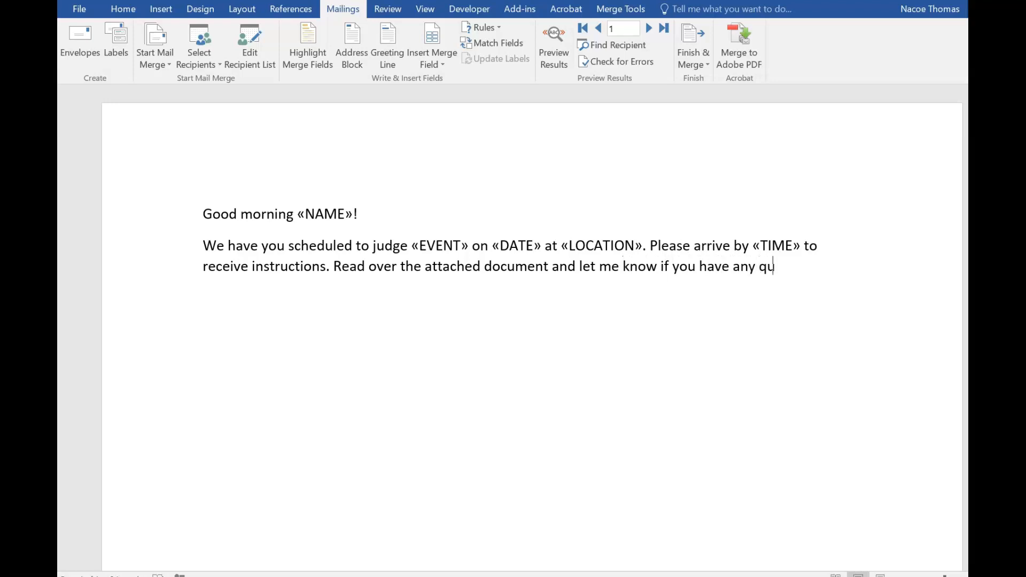
{"action": "type", "text": "estions."}
Add a closing paragraph reading "We appreciate the gift of your time. Let me know if you have any questions."
{"action": "key", "text": "Return"}
{"action": "type", "text": "We"}
{"action": "key", "text": "BackSpace"}
{"action": "key", "text": "BackSpace"}
{"action": "key", "text": "BackSpace"}
{"action": "type", "text": "We appri"}
{"action": "key", "text": "BackSpace"}
{"action": "type", "text": "eciate the gift of your t"}
{"action": "key", "text": "BackSpace"}
{"action": "type", "text": "r time. Let me know if you have any questions."}
{"action": "key", "text": "Return"}
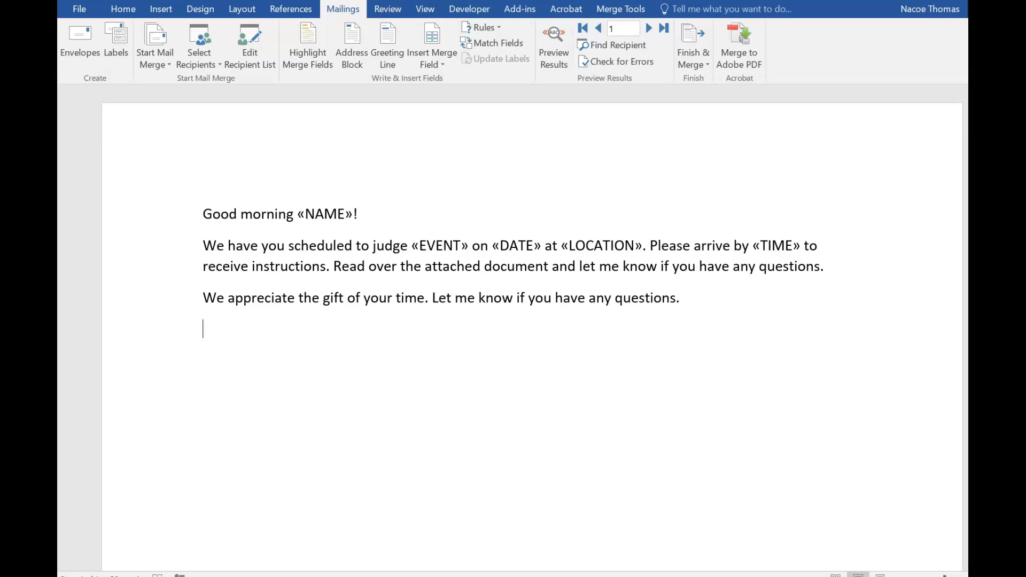
Preview the merge results and go through the letters up to the fourth recipient
{"action": "left_click", "coordinate": [560, 41]}
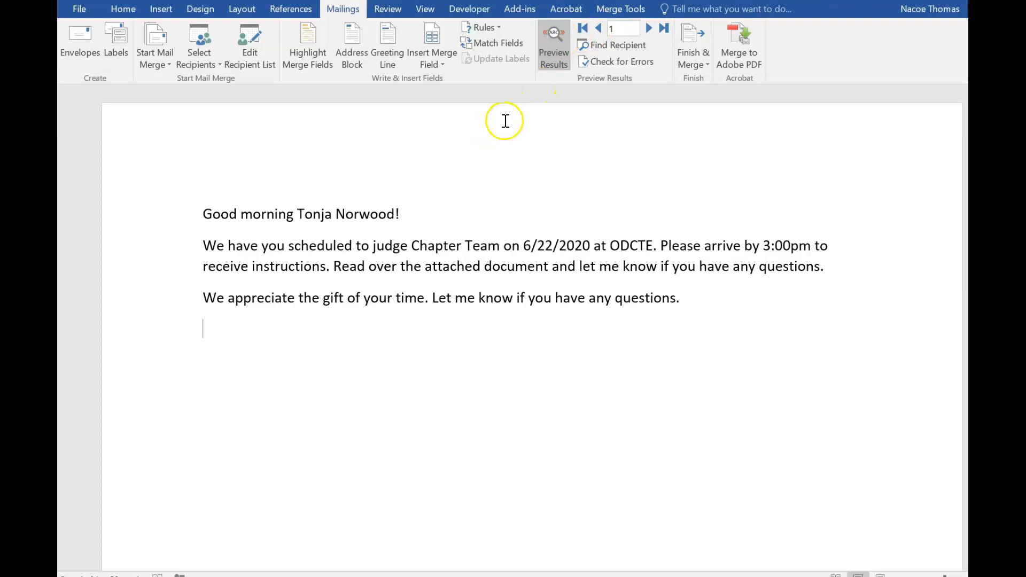
{"action": "left_click", "coordinate": [648, 30]}
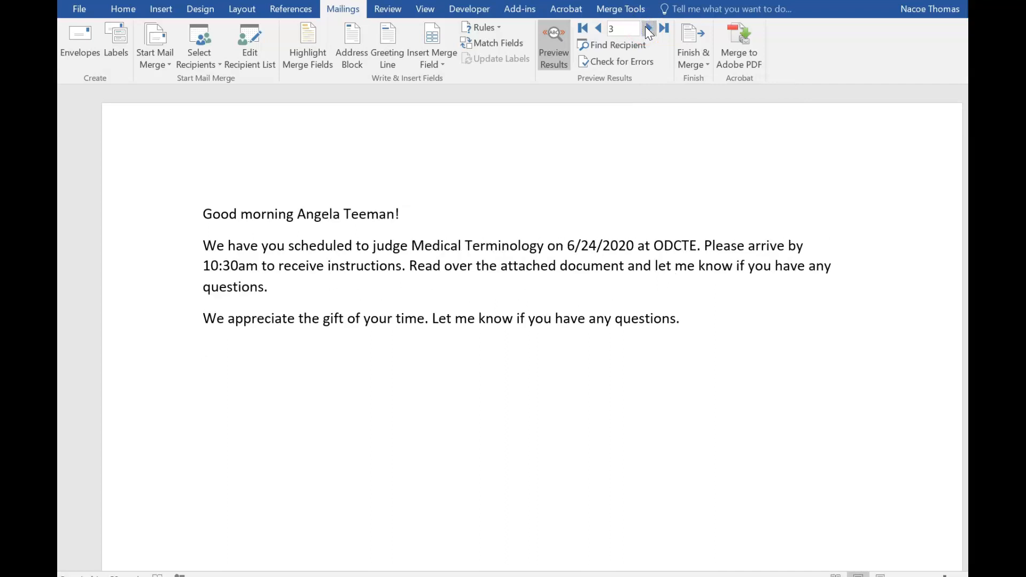
{"action": "left_click", "coordinate": [649, 29]}
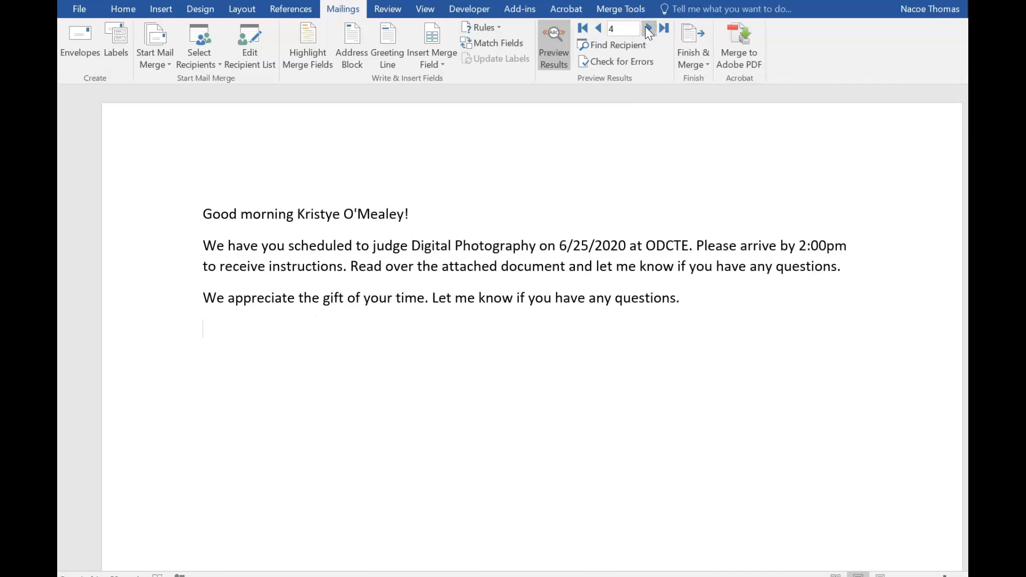
Preview the letter for the fifth record, and return the merge preview to the first recipient
{"action": "left_click", "coordinate": [648, 29]}
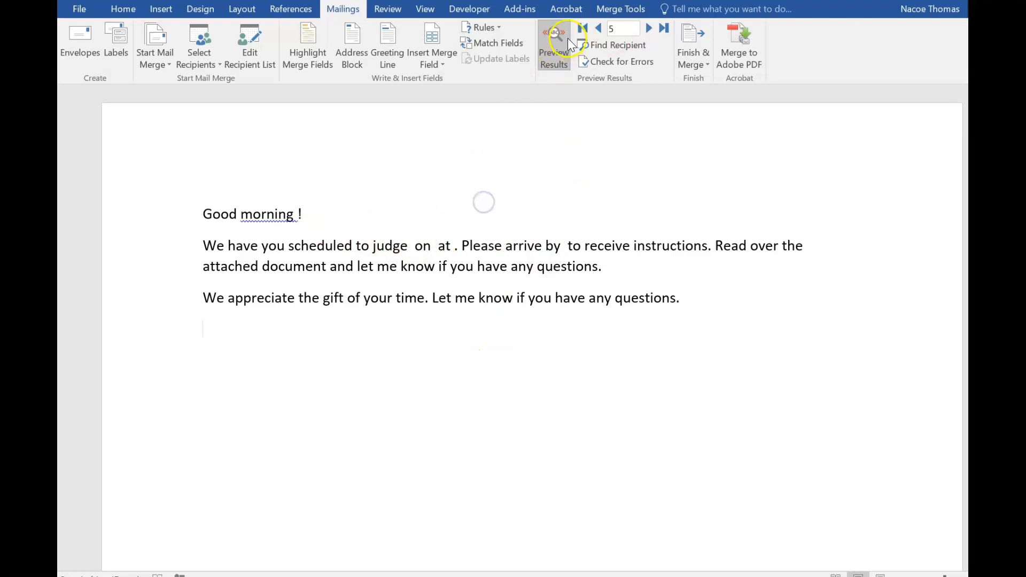
{"action": "left_click", "coordinate": [600, 27]}
{"action": "left_click", "coordinate": [601, 27]}
{"action": "left_click", "coordinate": [601, 26]}
{"action": "left_click", "coordinate": [601, 27]}
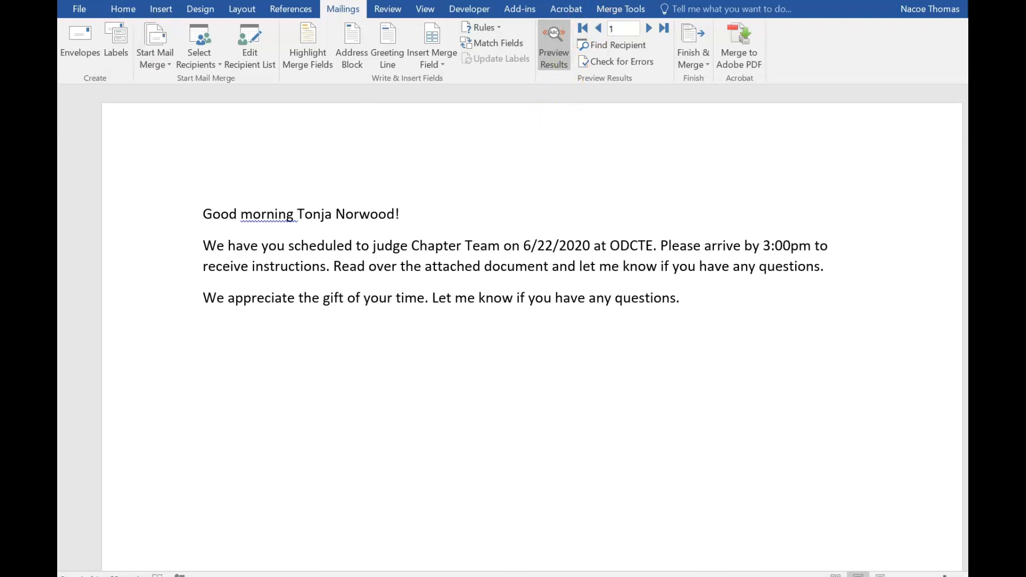
Save the merge letter to the Desktop as a Word document named "video example"
{"action": "left_click", "coordinate": [79, 8]}
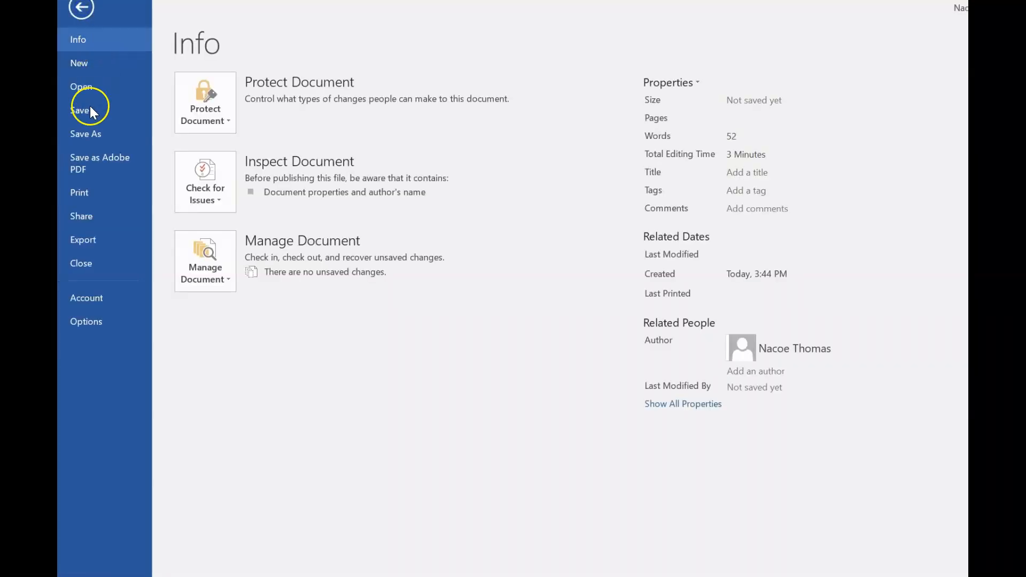
{"action": "left_click", "coordinate": [92, 133]}
{"action": "left_click", "coordinate": [245, 296]}
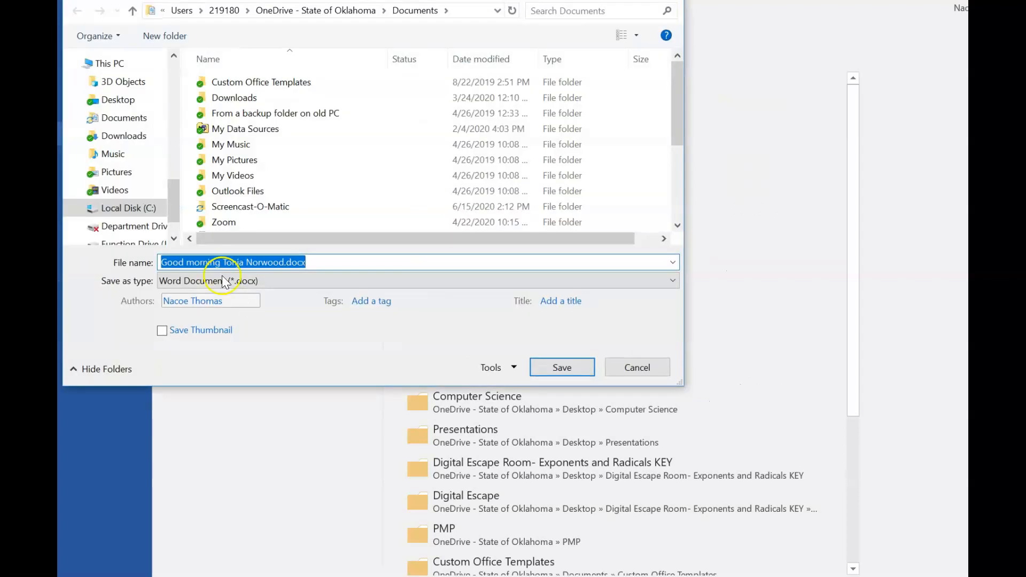
{"action": "left_click", "coordinate": [120, 100]}
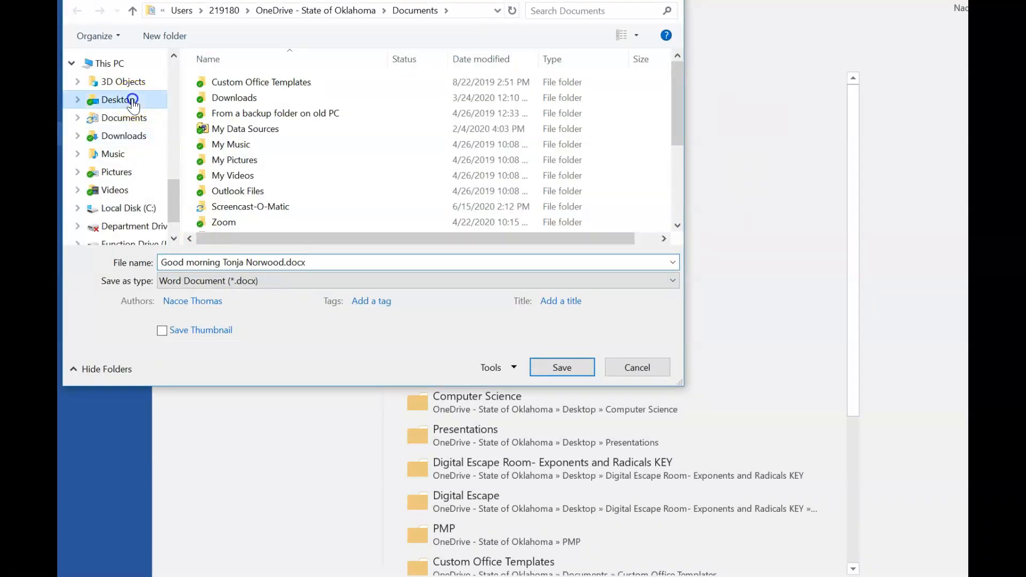
{"action": "triple_click", "coordinate": [237, 263]}
{"action": "type", "text": "video exap"}
{"action": "key", "text": "BackSpace"}
{"action": "type", "text": "mple"}
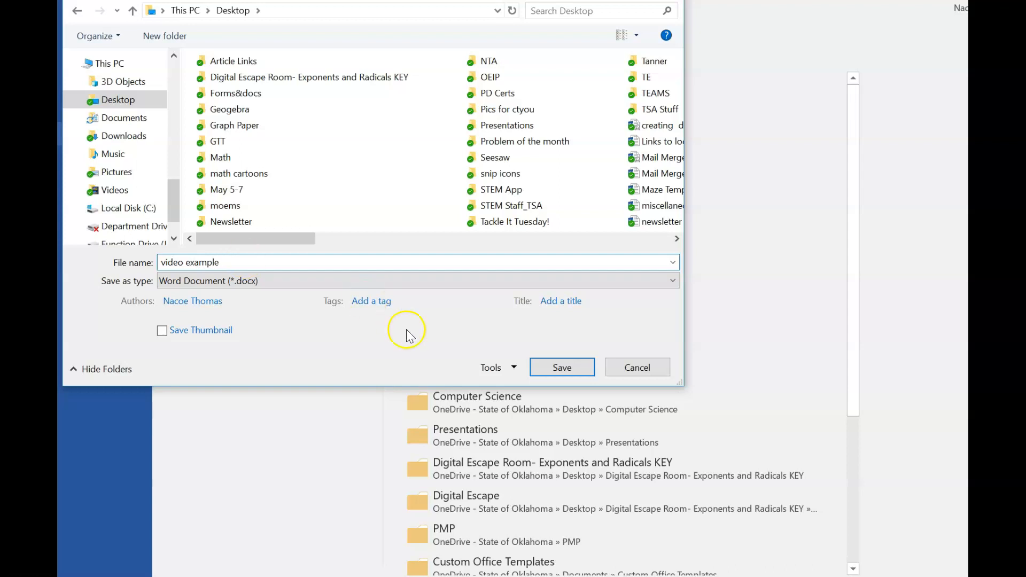
{"action": "left_click", "coordinate": [570, 371]}
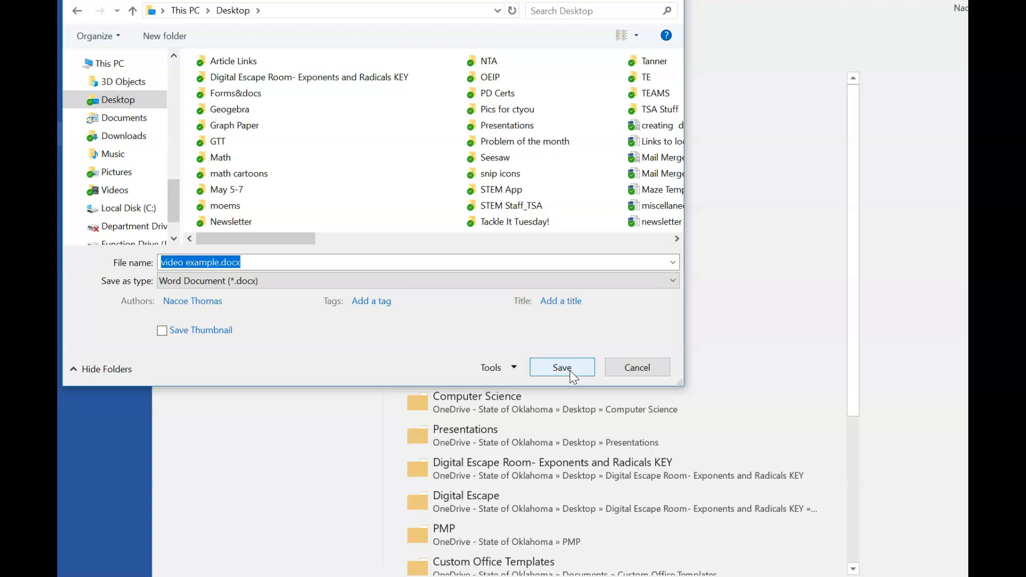
{"action": "left_click", "coordinate": [563, 368]}
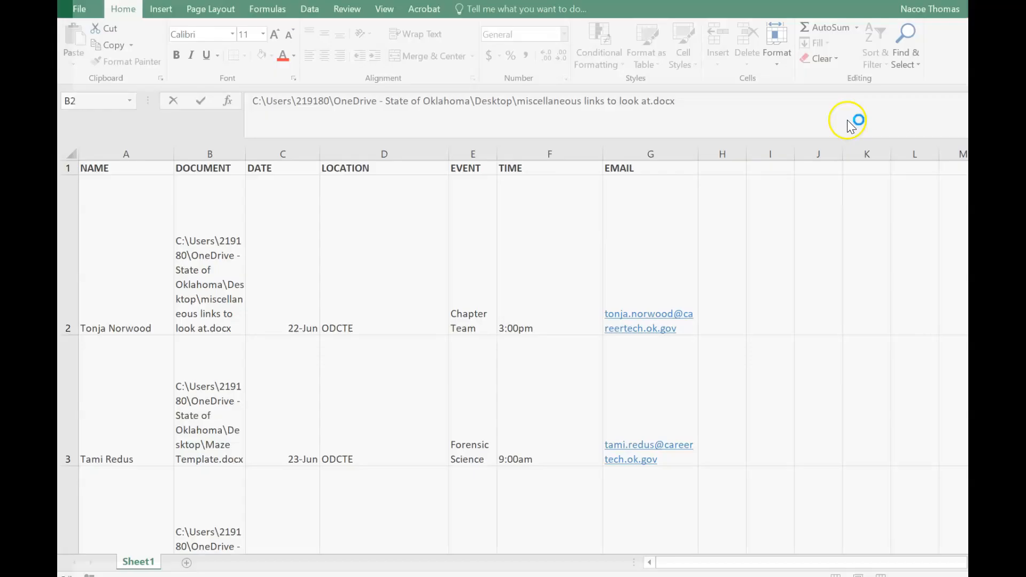
Close the pdtest.xlsx recipient workbook, saving its changes on the Desktop as "Copy of pdtest.xlsx"
{"action": "left_click", "coordinate": [966, 1]}
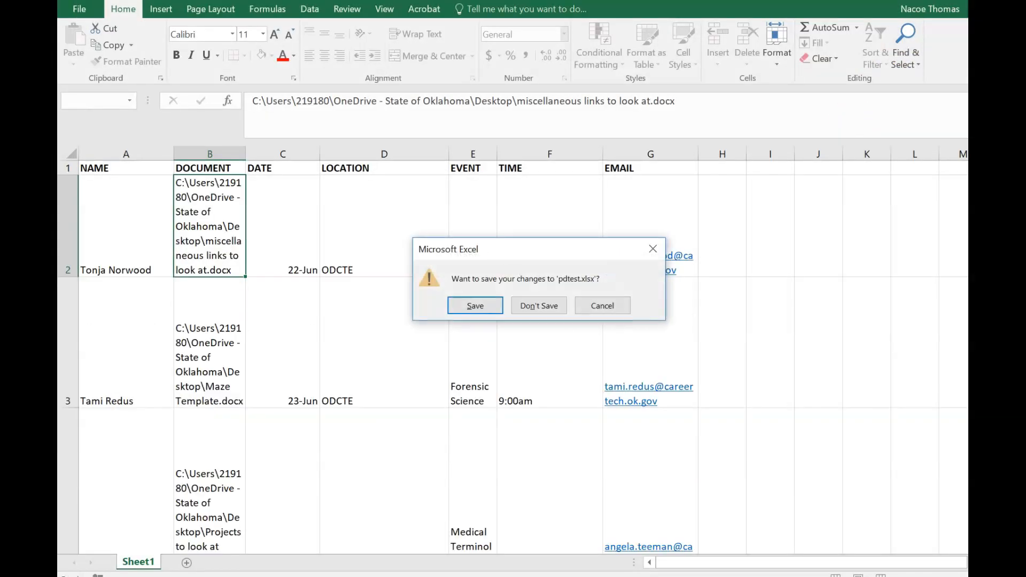
{"action": "left_click", "coordinate": [464, 306]}
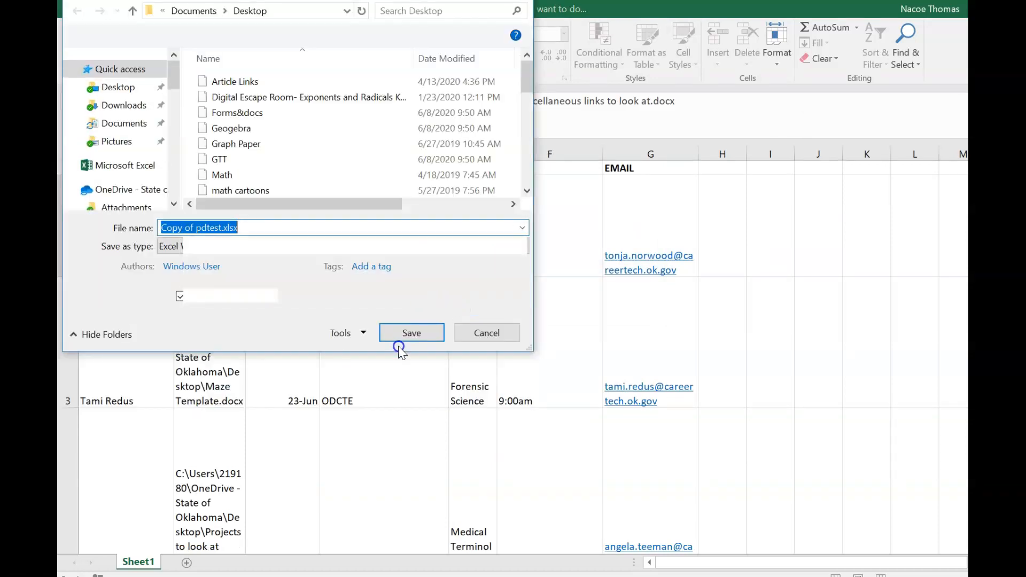
{"action": "left_click", "coordinate": [400, 333]}
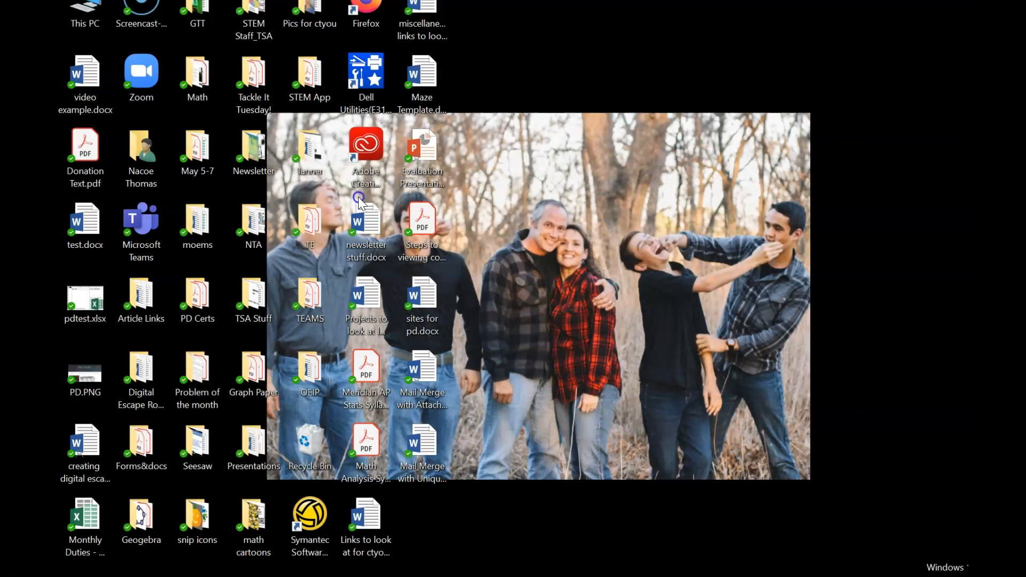
{"action": "double_click", "coordinate": [89, 89]}
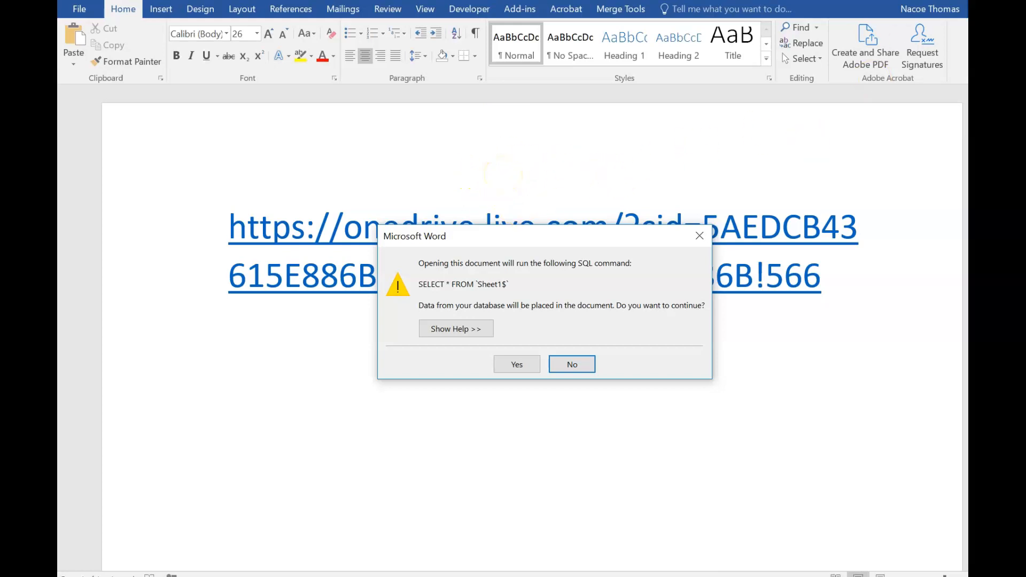
{"action": "left_click", "coordinate": [515, 366]}
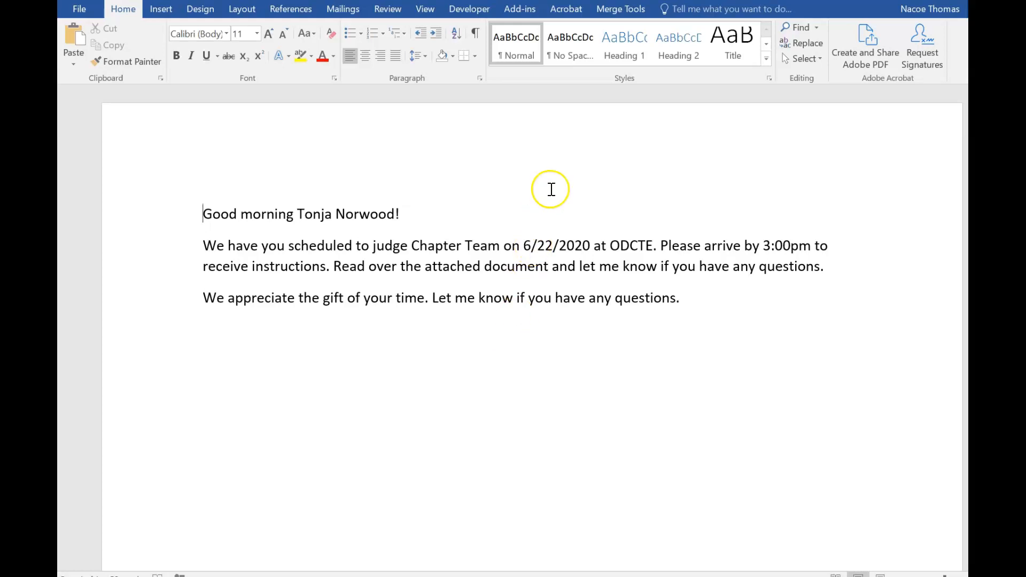
{"action": "left_click", "coordinate": [623, 13]}
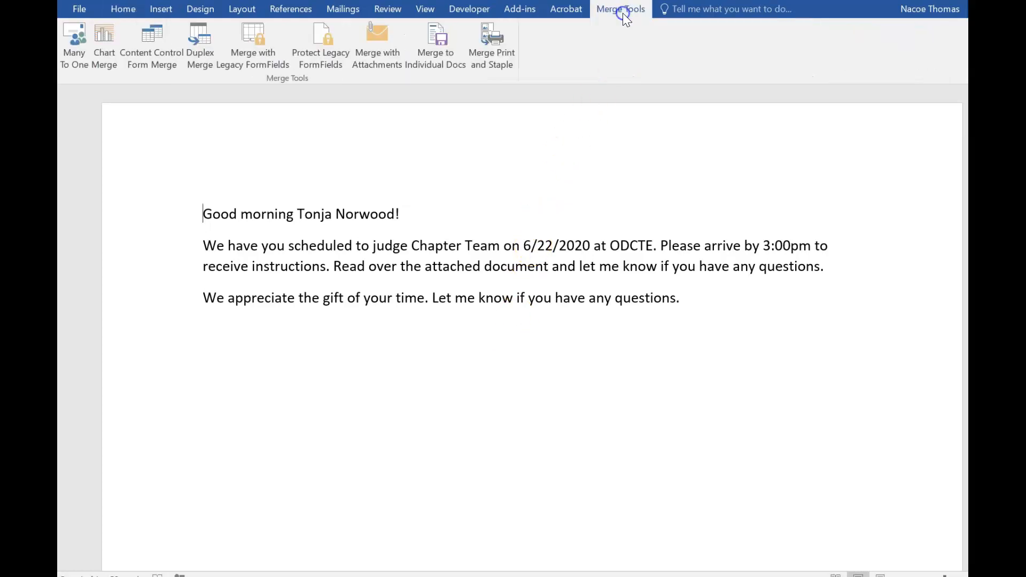
{"action": "left_click", "coordinate": [377, 57]}
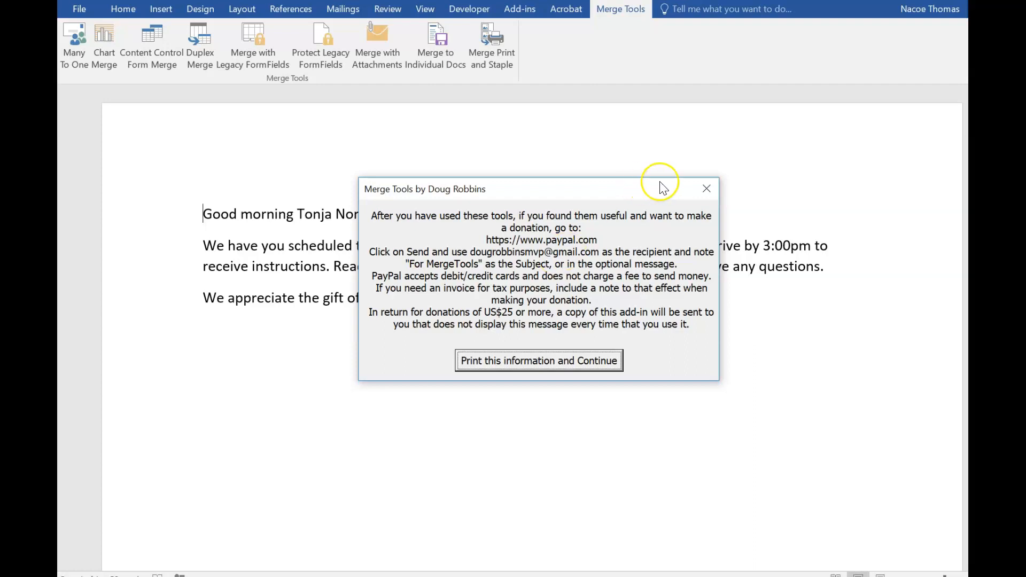
{"action": "left_click", "coordinate": [698, 190]}
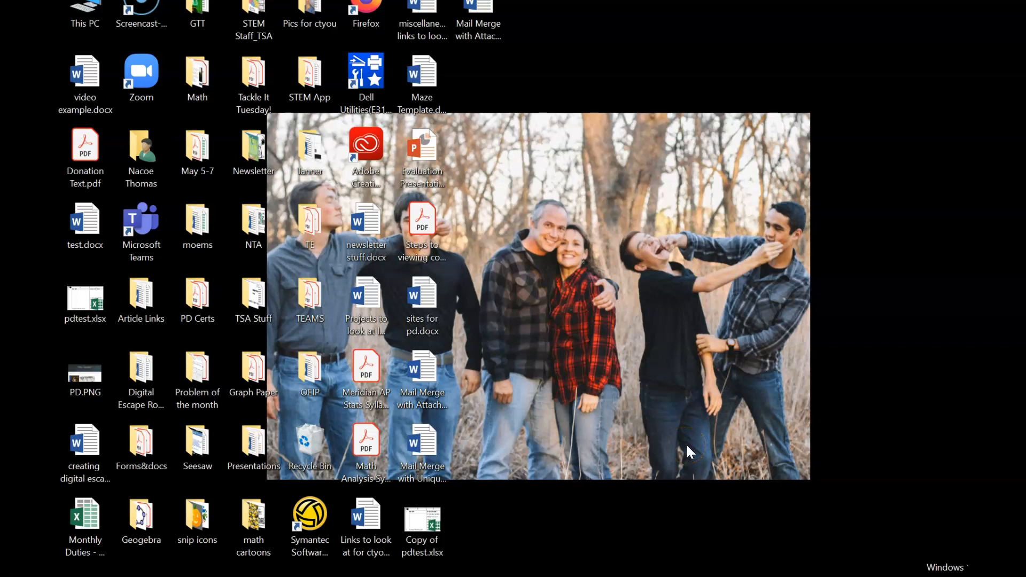
Open video example.docx from the desktop with its Sheet1 data, start Merge with Attachments and dismiss the donation notice
{"action": "double_click", "coordinate": [87, 85]}
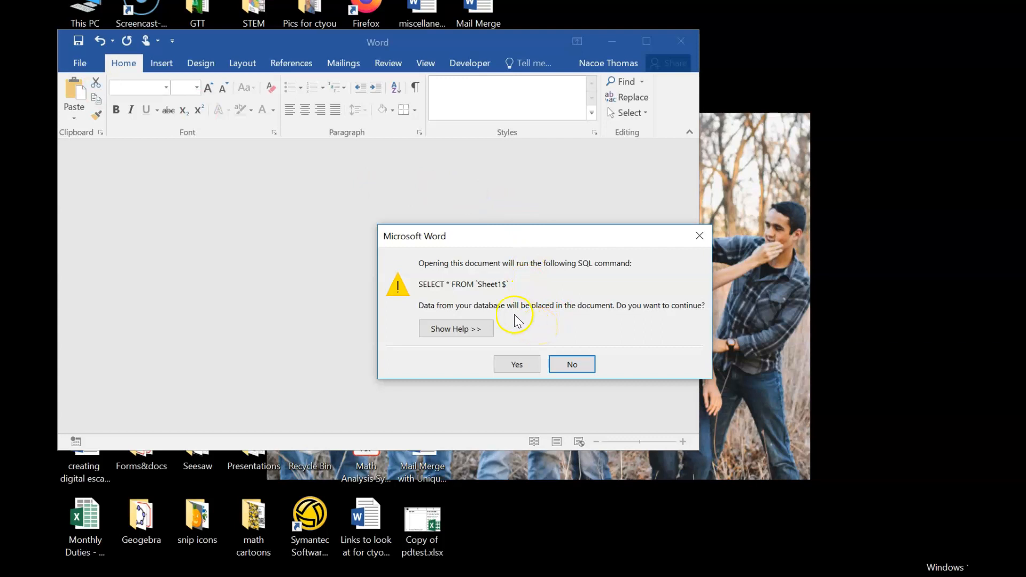
{"action": "left_click", "coordinate": [509, 364]}
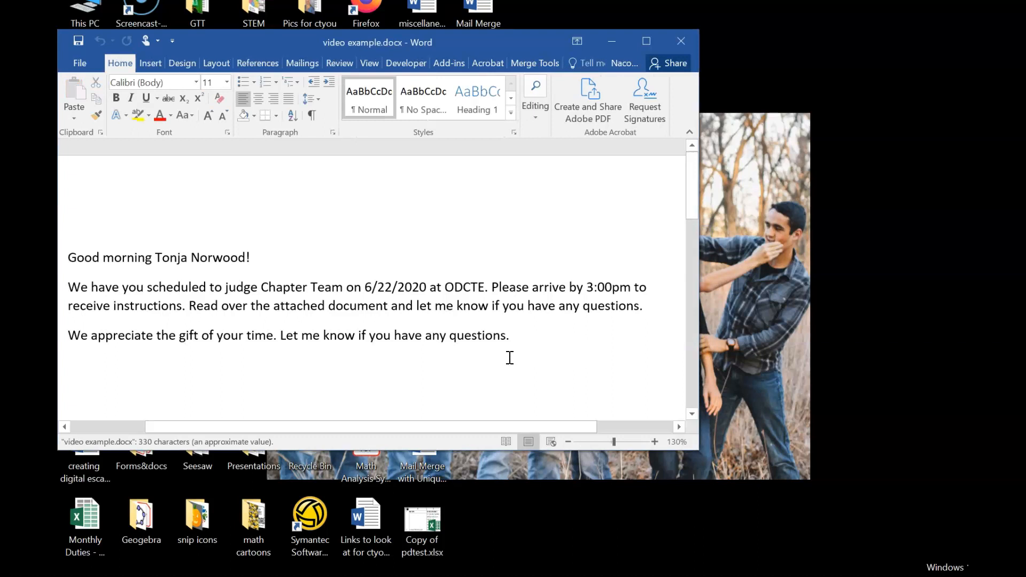
{"action": "left_click", "coordinate": [530, 69]}
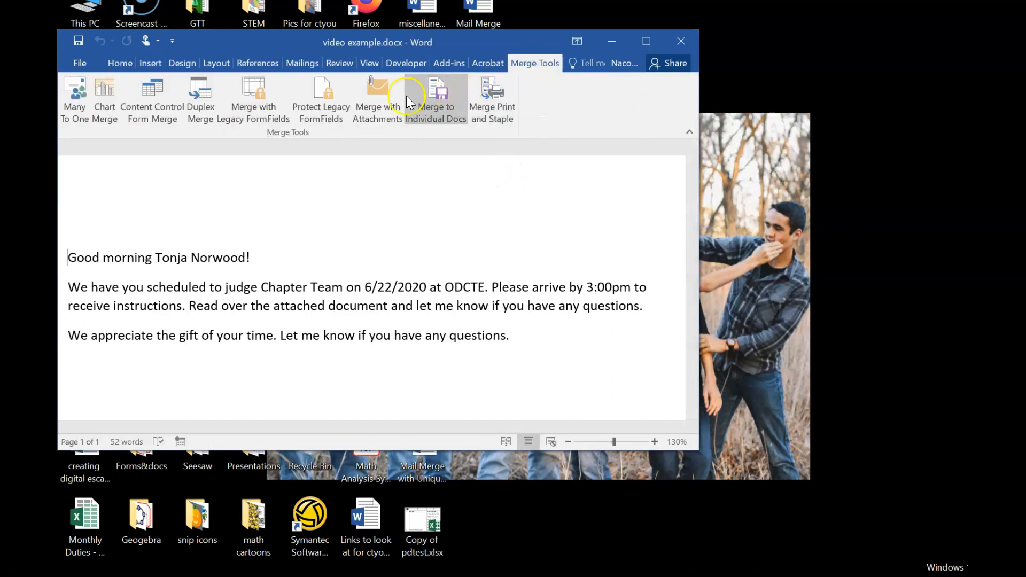
{"action": "left_click", "coordinate": [386, 108]}
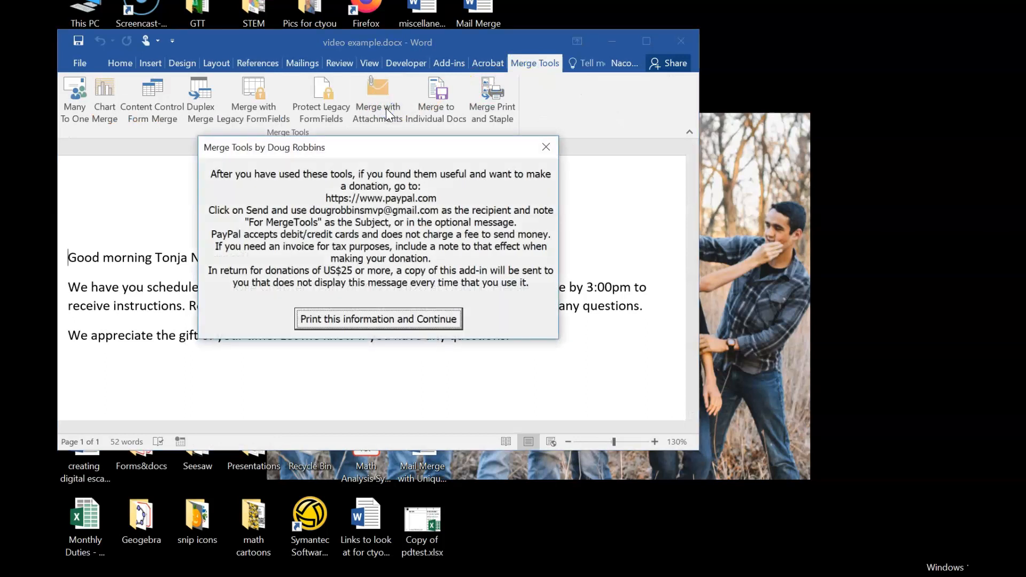
{"action": "left_click", "coordinate": [545, 145]}
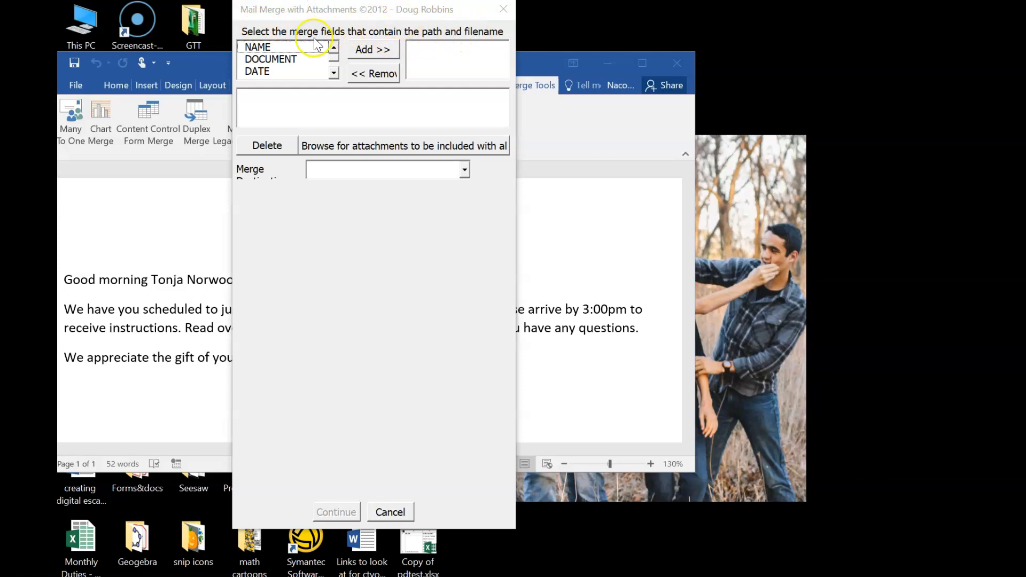
Add DOCUMENT as the field containing the attachment path and filename, and set the merge destination to Merge to Email Message
{"action": "left_click", "coordinate": [288, 59]}
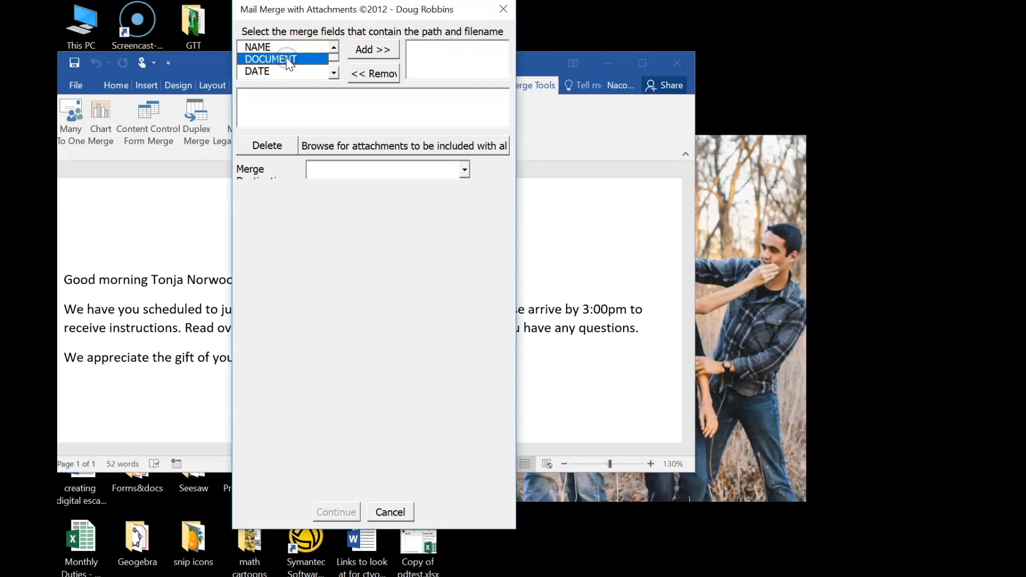
{"action": "left_click", "coordinate": [369, 51]}
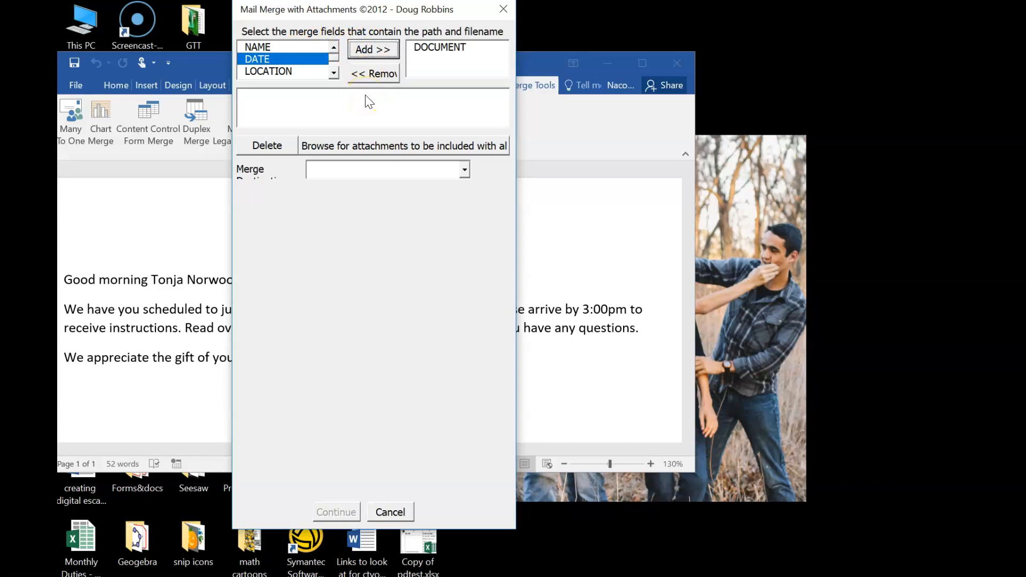
{"action": "left_click", "coordinate": [455, 150]}
{"action": "left_click", "coordinate": [464, 170]}
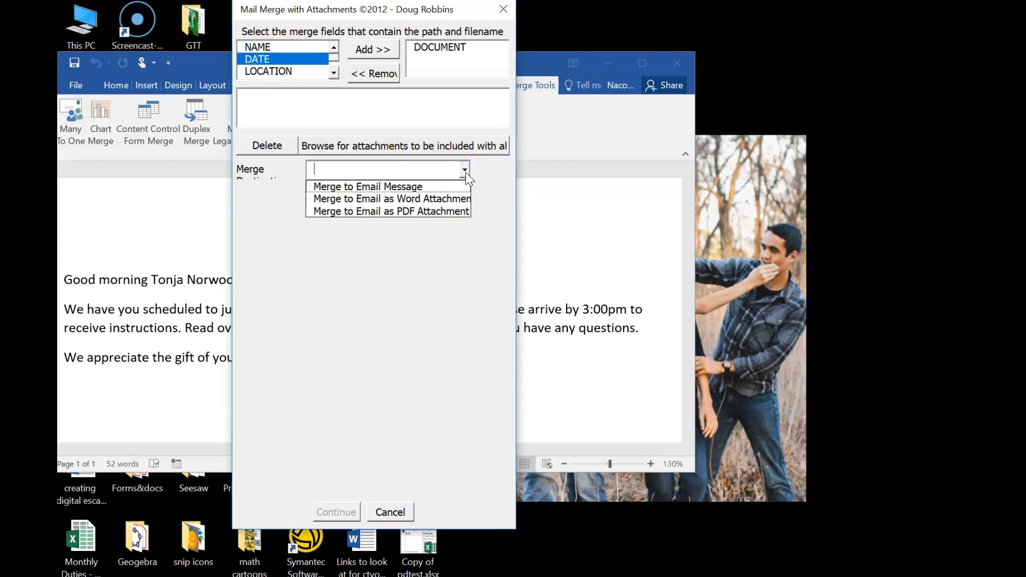
{"action": "left_click", "coordinate": [428, 187]}
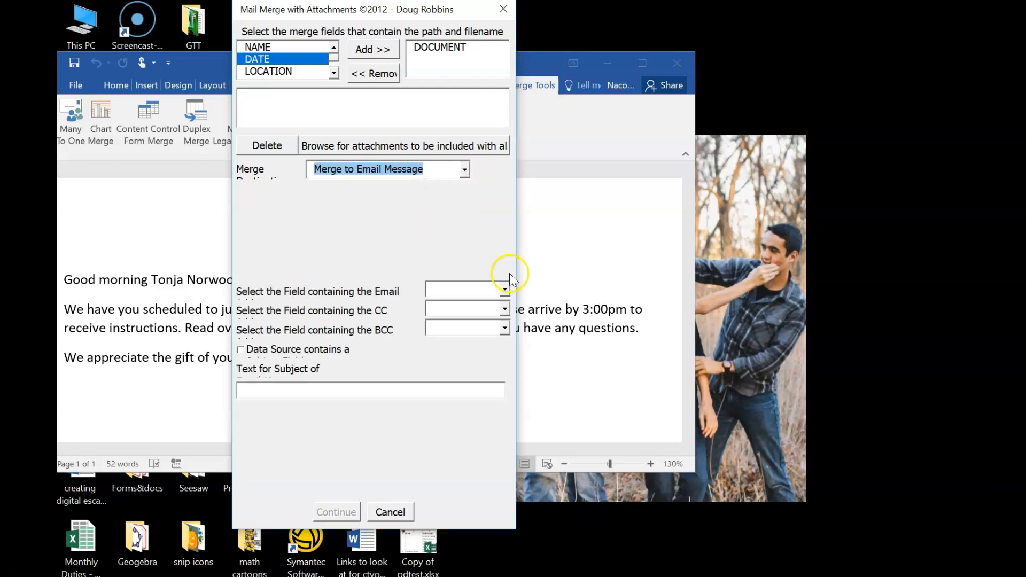
Use EMAIL as the field containing the email address and enter "test" as the message subject
{"action": "left_click", "coordinate": [506, 290]}
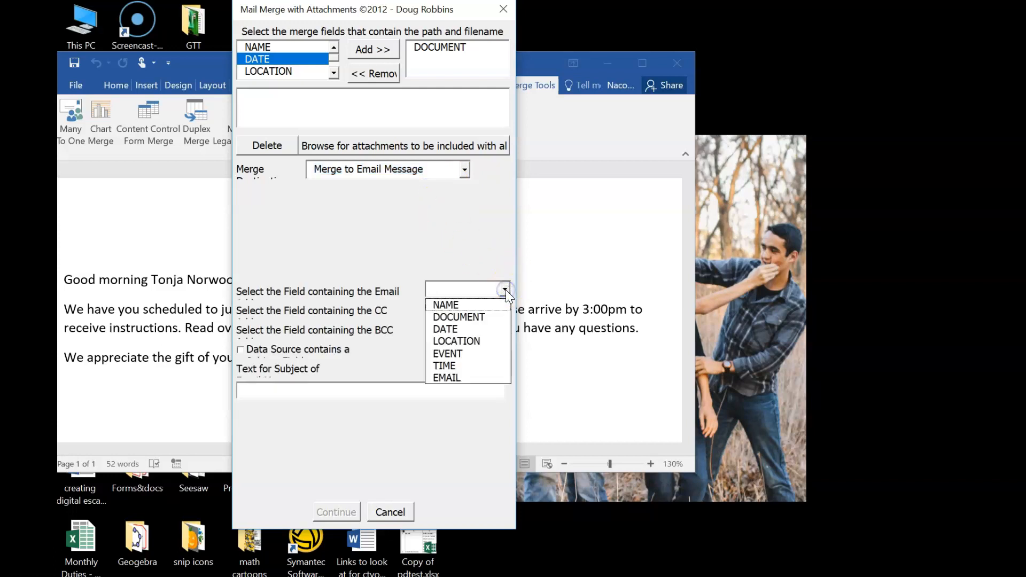
{"action": "left_click", "coordinate": [454, 378]}
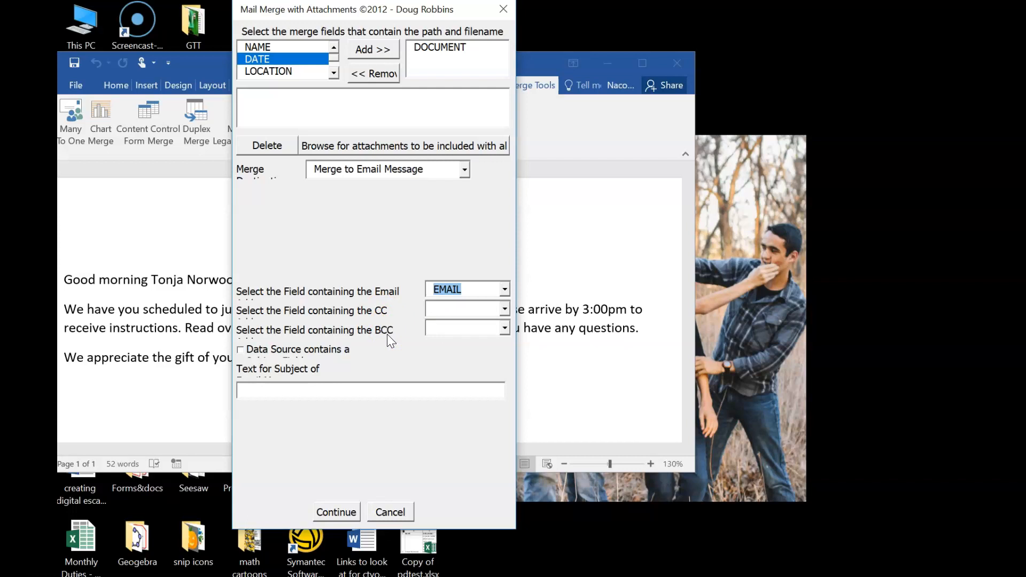
{"action": "left_click", "coordinate": [287, 386]}
{"action": "type", "text": "test"}
Run the merge with attachments for all records and dismiss the closing message
{"action": "left_click", "coordinate": [344, 512]}
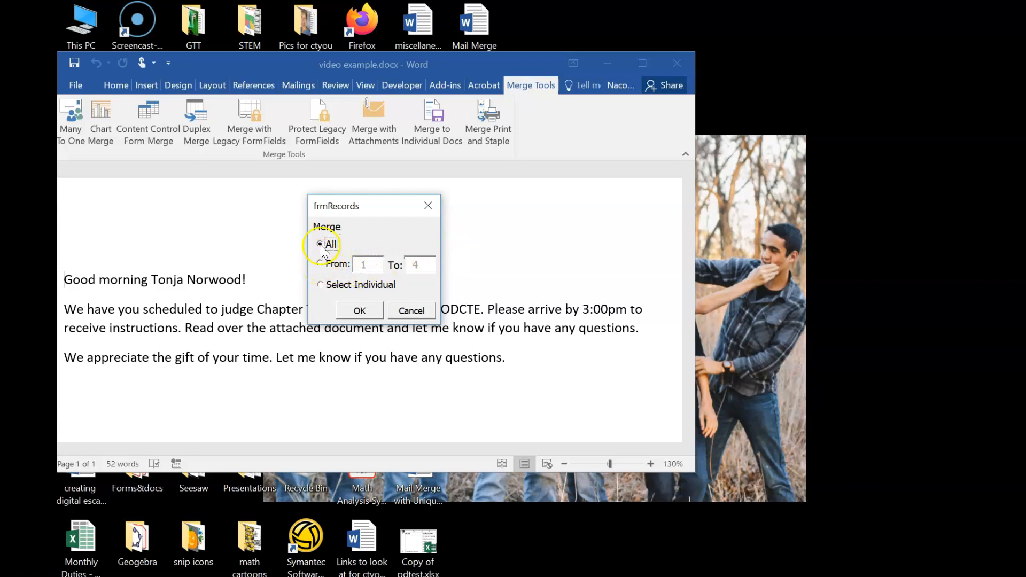
{"action": "left_click", "coordinate": [361, 311]}
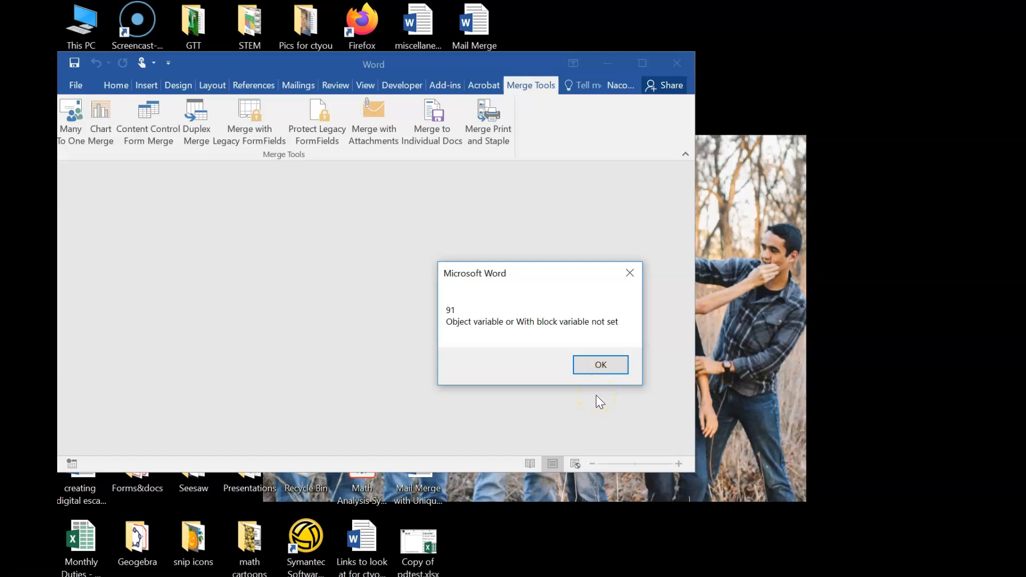
{"action": "left_click", "coordinate": [600, 363]}
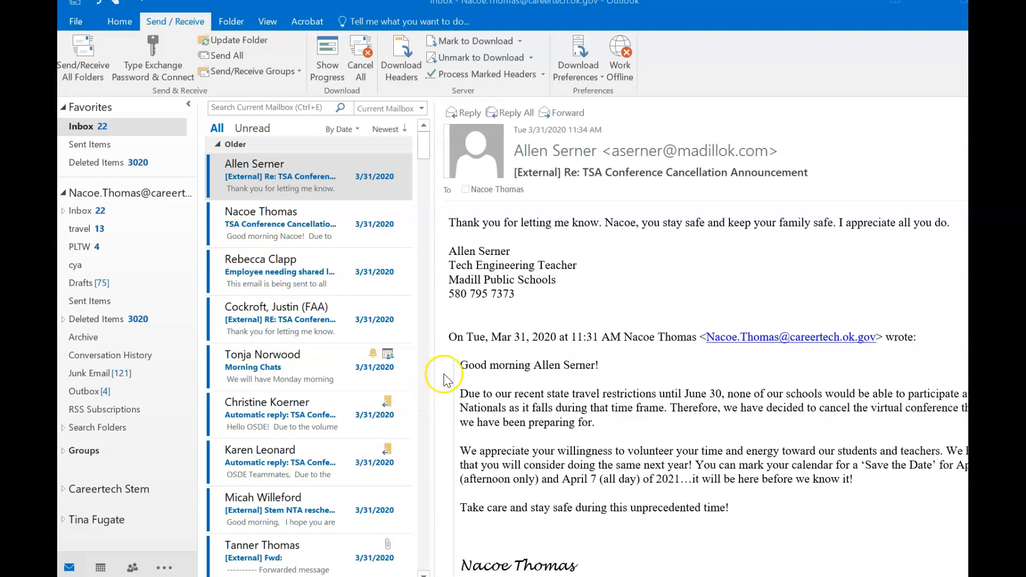
Switch to Outlook and examine the merged messages in the Outbox and the send and receive options
{"action": "left_click", "coordinate": [83, 395]}
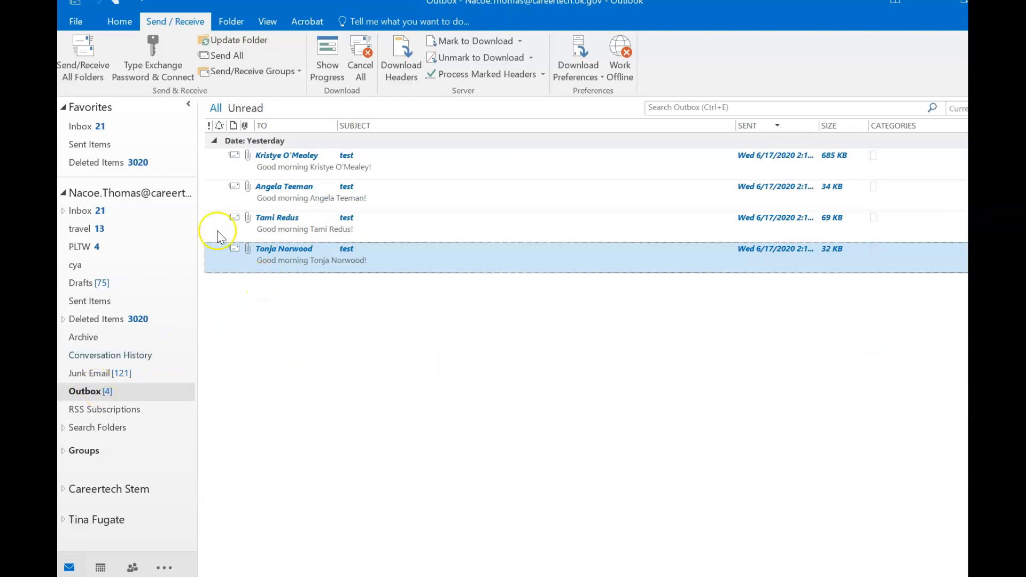
{"action": "left_click", "coordinate": [120, 24]}
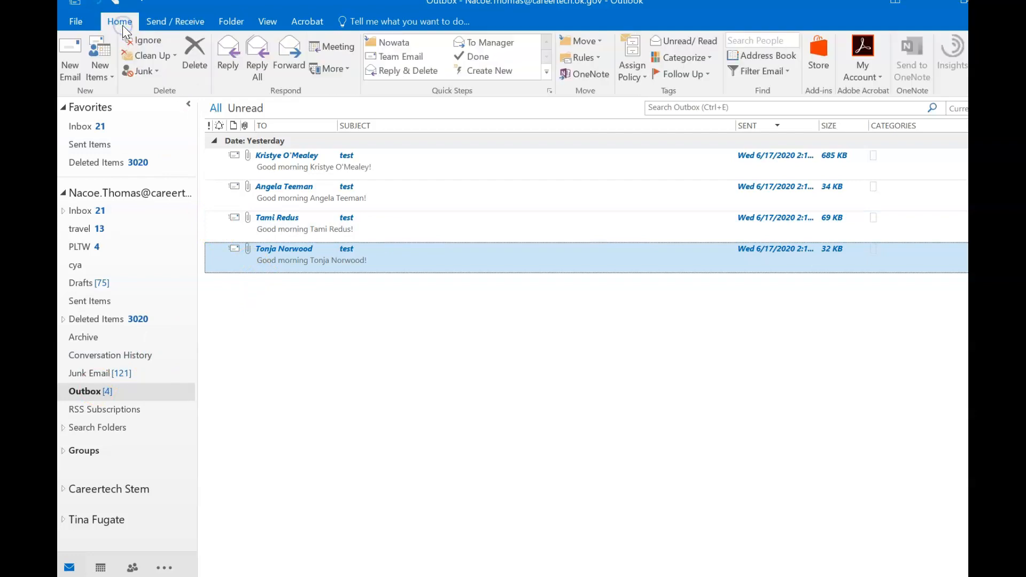
{"action": "left_click", "coordinate": [169, 18]}
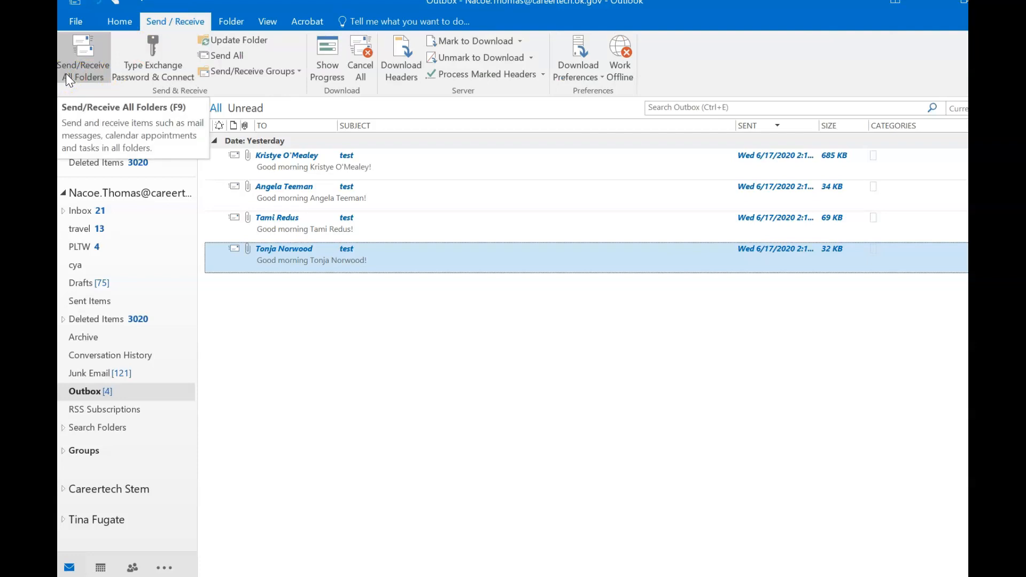
{"action": "left_click", "coordinate": [285, 362]}
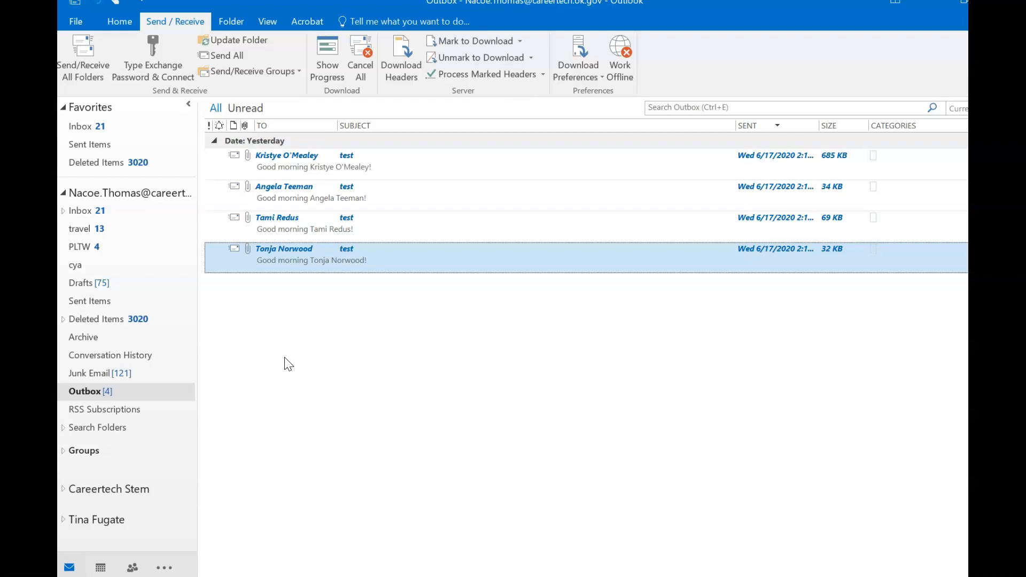
Open Outlook's Mail options and examine the Tracking settings for delivery and read receipts
{"action": "left_click", "coordinate": [79, 22]}
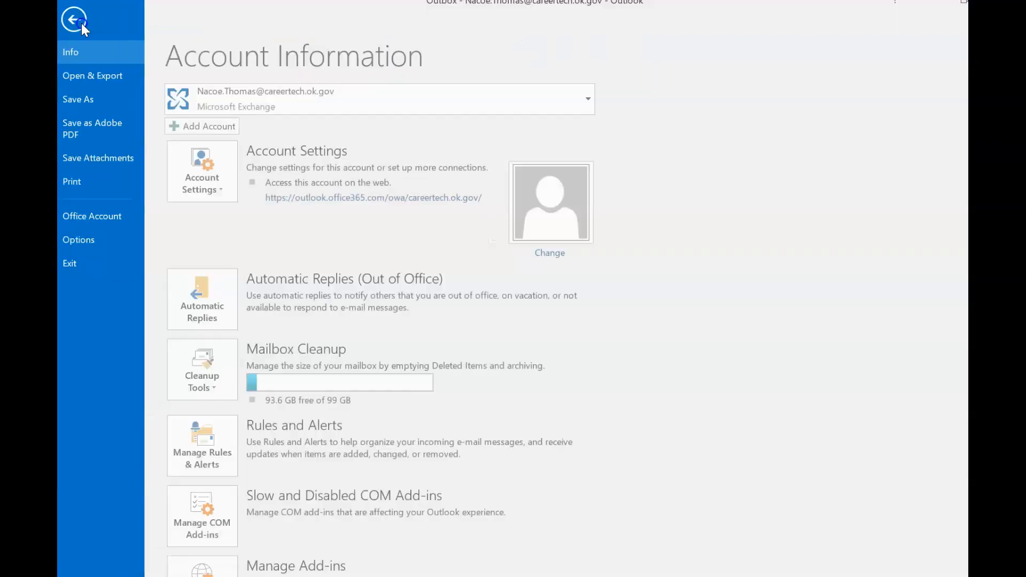
{"action": "left_click", "coordinate": [96, 239]}
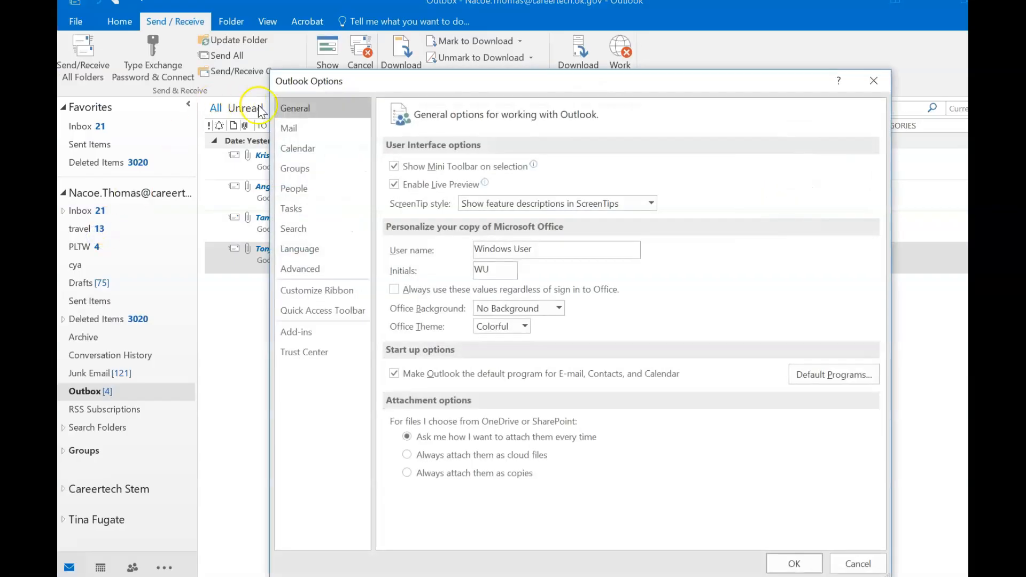
{"action": "left_click", "coordinate": [289, 128]}
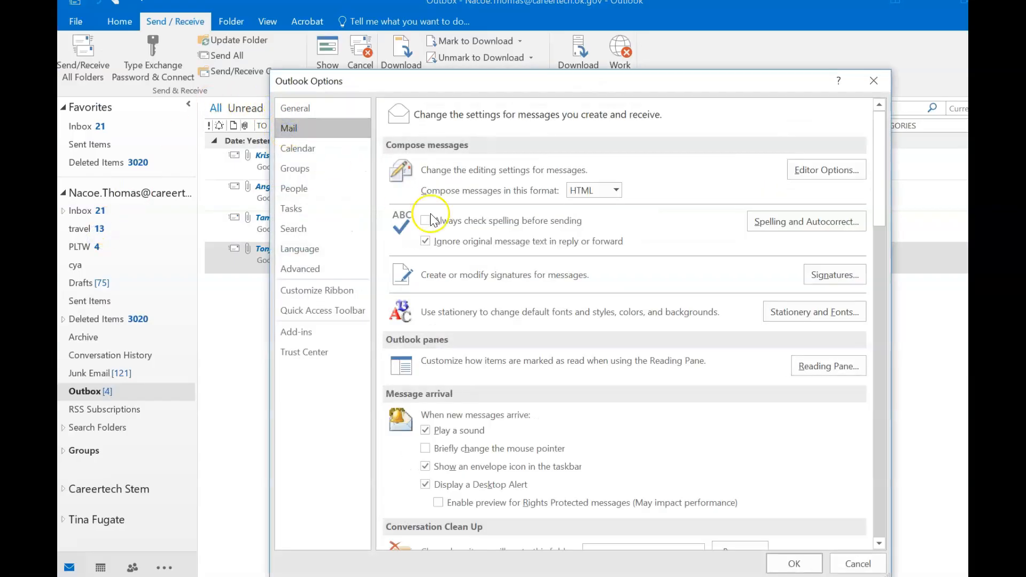
{"action": "scroll", "coordinate": [472, 243], "scroll_direction": "down", "scroll_amount": 5}
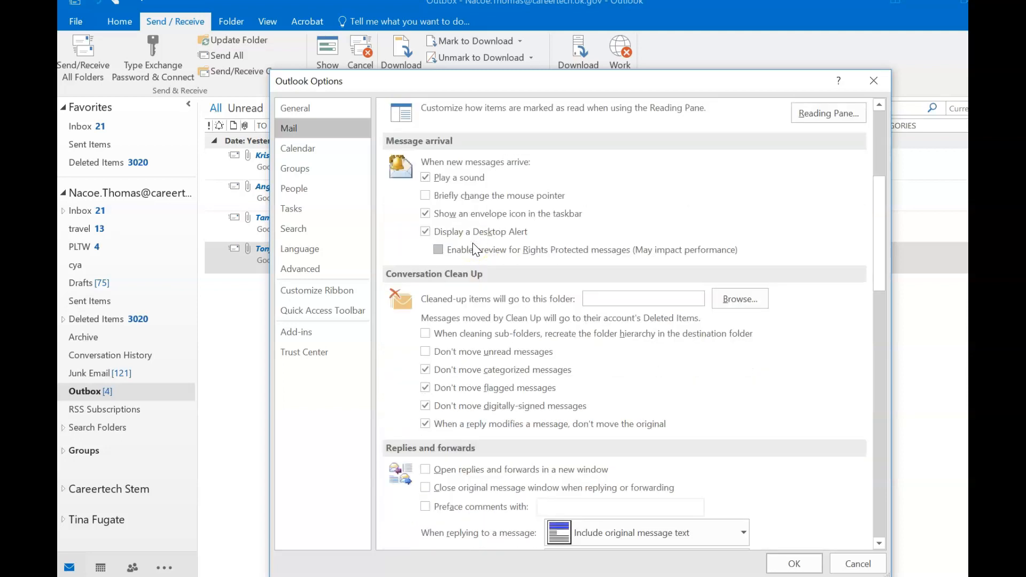
{"action": "scroll", "coordinate": [472, 243], "scroll_direction": "down", "scroll_amount": 7}
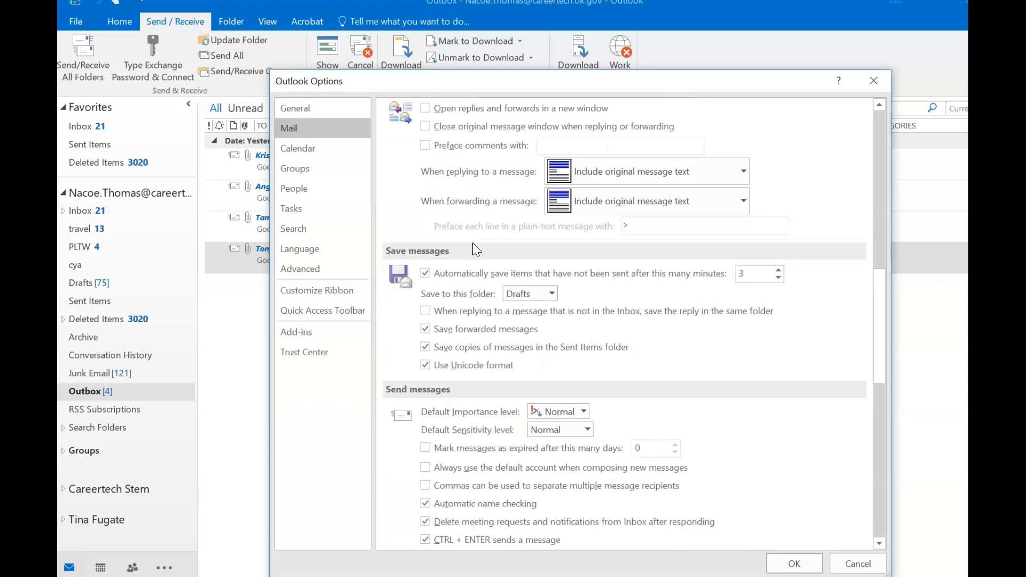
{"action": "scroll", "coordinate": [472, 245], "scroll_direction": "down", "scroll_amount": 5}
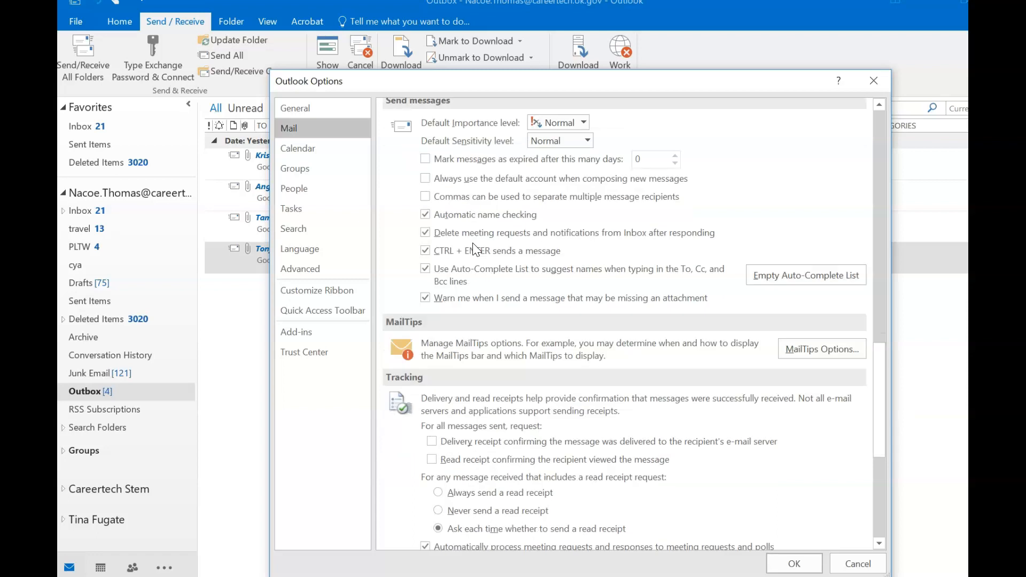
{"action": "scroll", "coordinate": [473, 245], "scroll_direction": "down", "scroll_amount": 1}
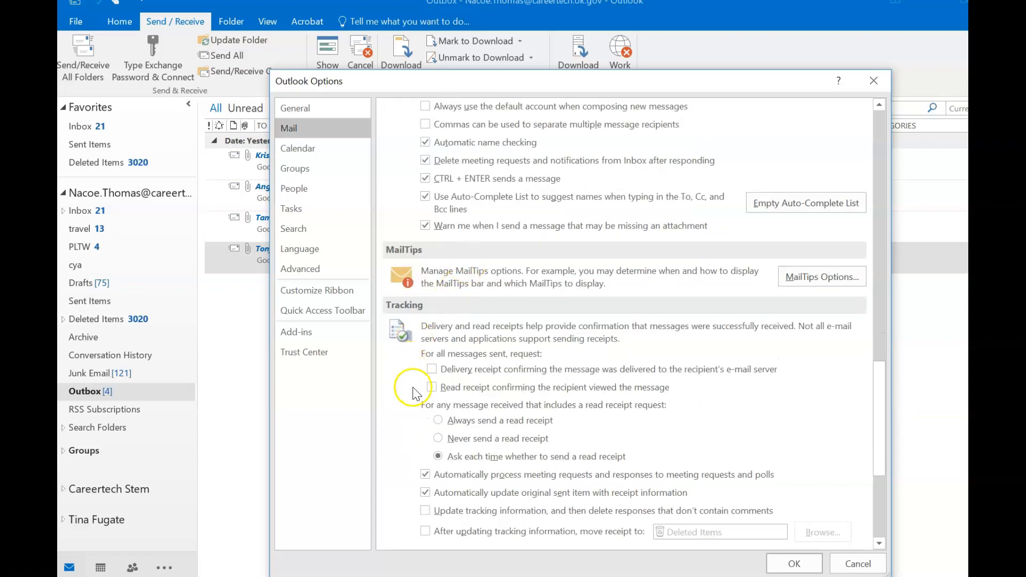
Try the delivery and read receipt requests for all sent messages, clear them again and close the options without saving
{"action": "left_click", "coordinate": [432, 388]}
{"action": "left_click", "coordinate": [432, 369]}
{"action": "left_click", "coordinate": [432, 387]}
{"action": "left_click", "coordinate": [432, 387]}
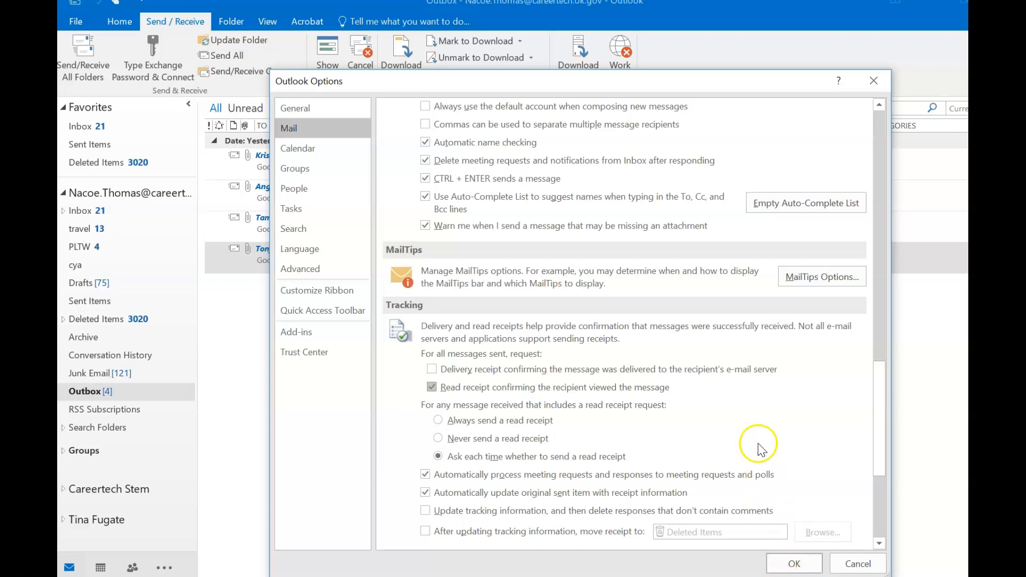
{"action": "left_click", "coordinate": [431, 389]}
{"action": "left_click", "coordinate": [874, 81]}
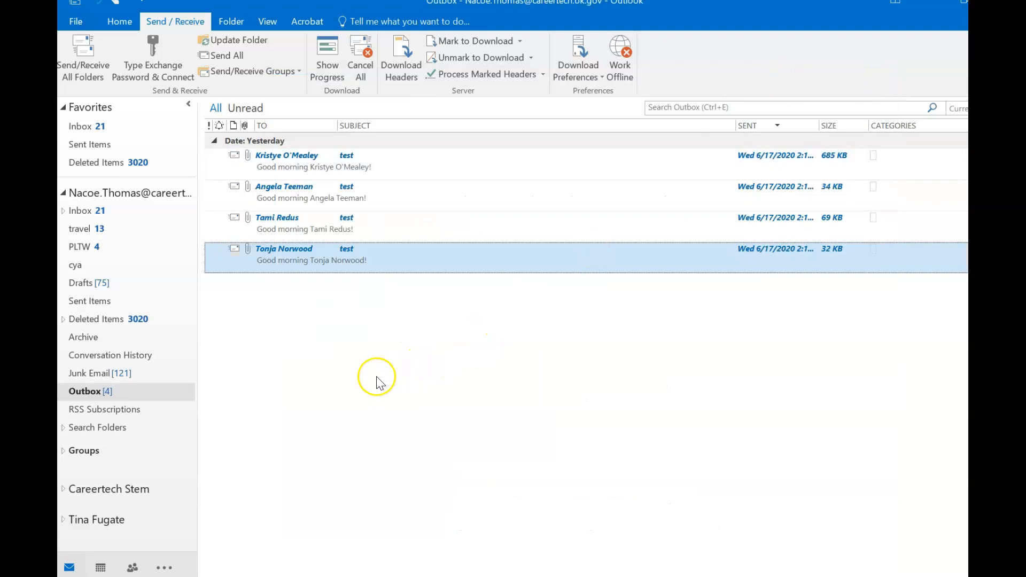